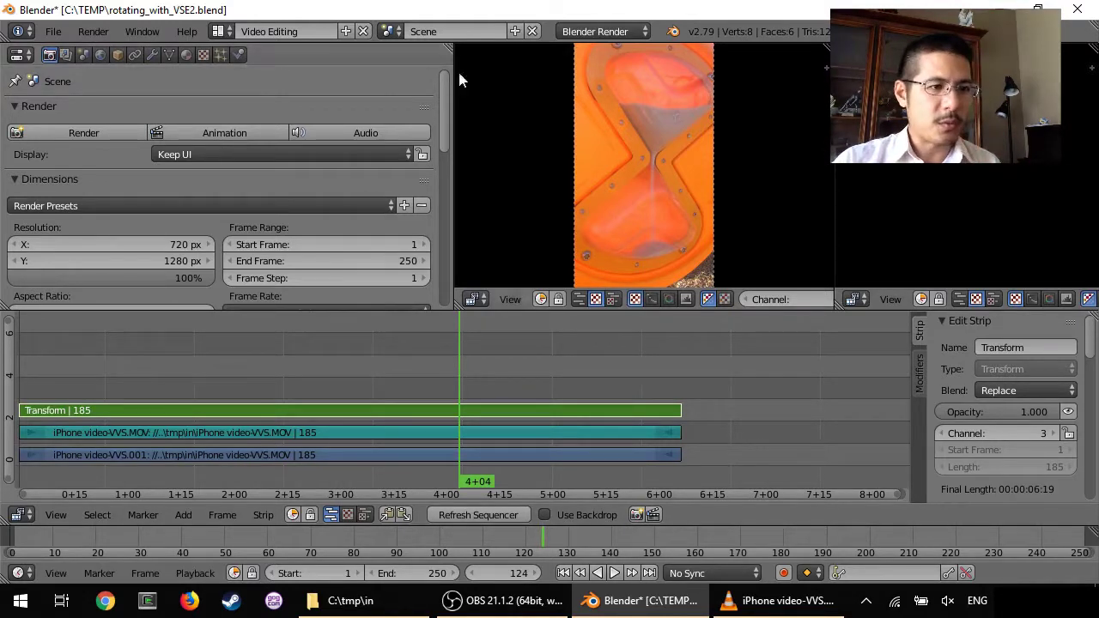
# Create a new scene and drag iPhone video-VVS.MOV from Explorer into its sequencer.
pyautogui.click(515, 32)
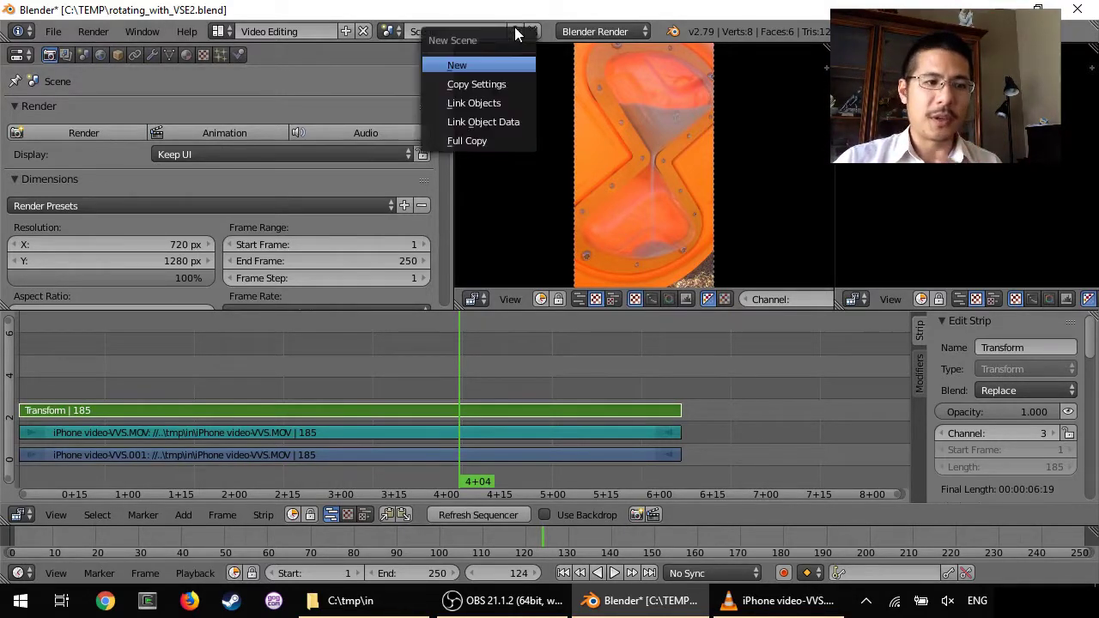
pyautogui.click(479, 66)
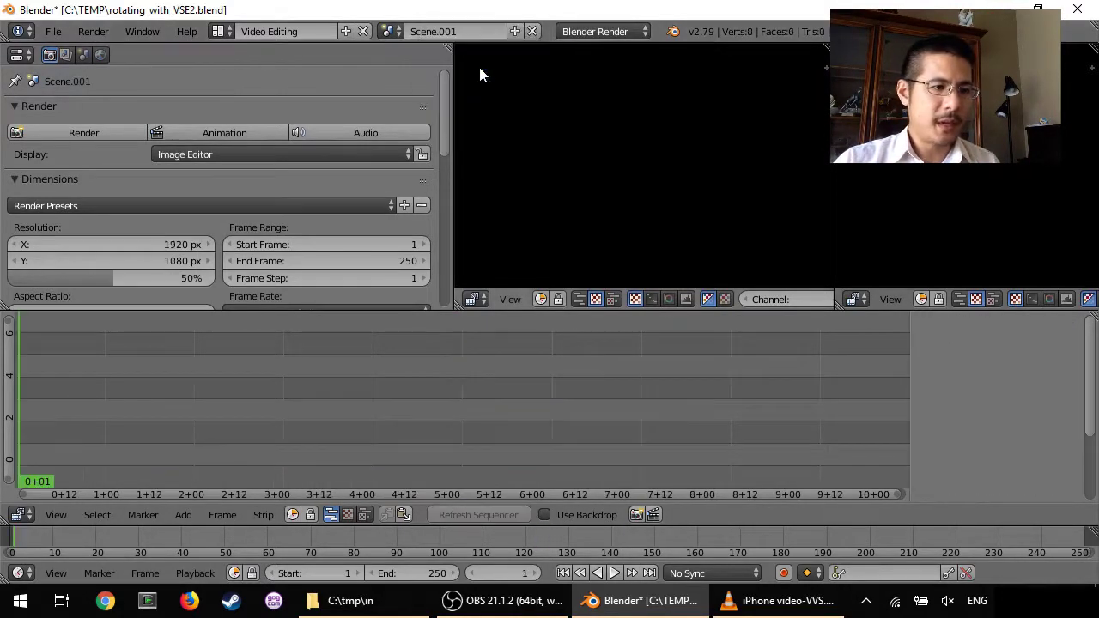
pyautogui.click(369, 600)
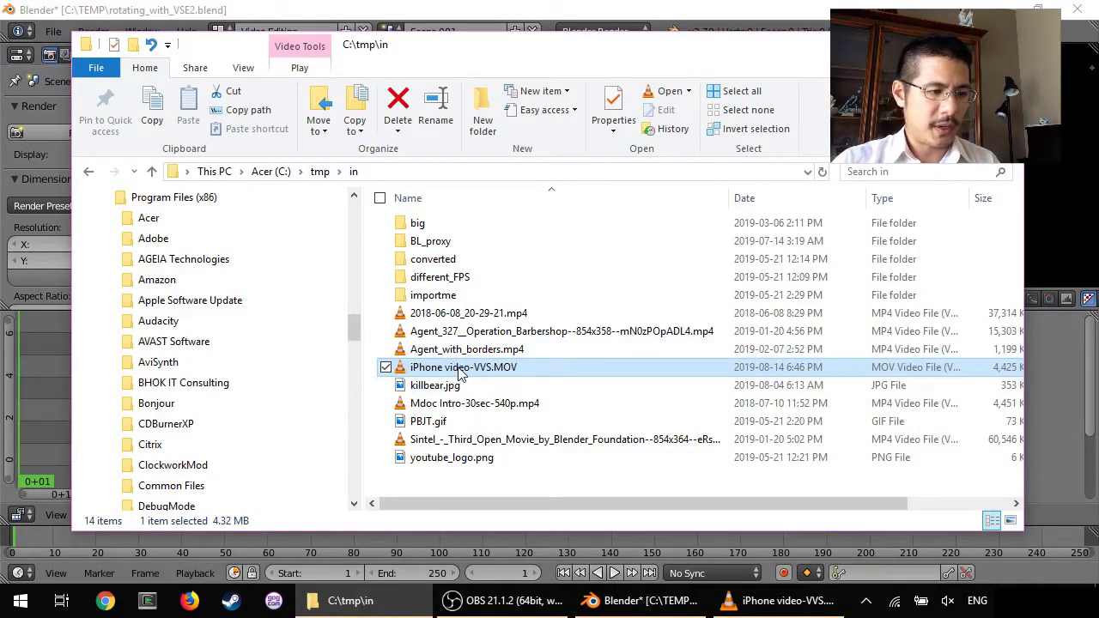
pyautogui.moveTo(462, 369); pyautogui.dragTo(61, 338)
pyautogui.click(411, 7)
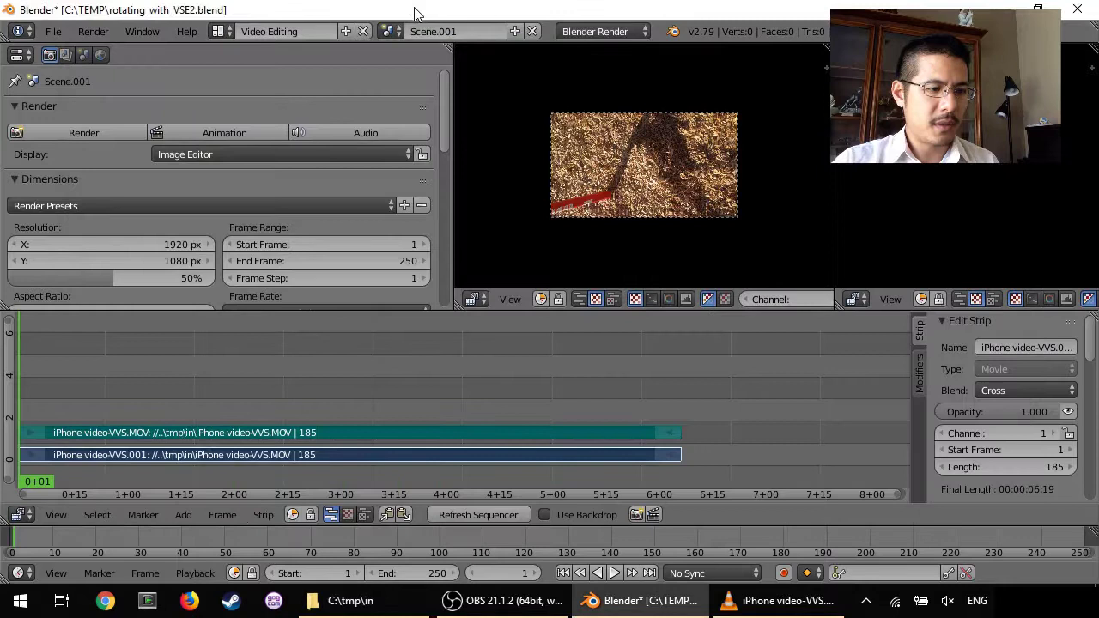
pyautogui.scroll(-4, 1071, 432)
pyautogui.scroll(-2, 1064, 429)
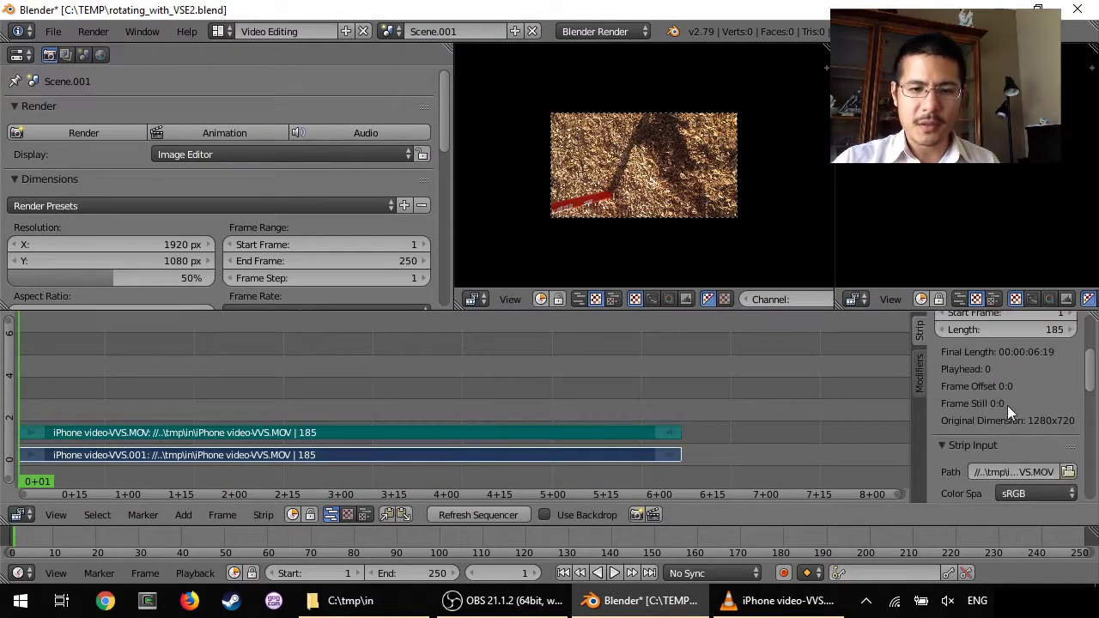
pyautogui.scroll(2, 1044, 441)
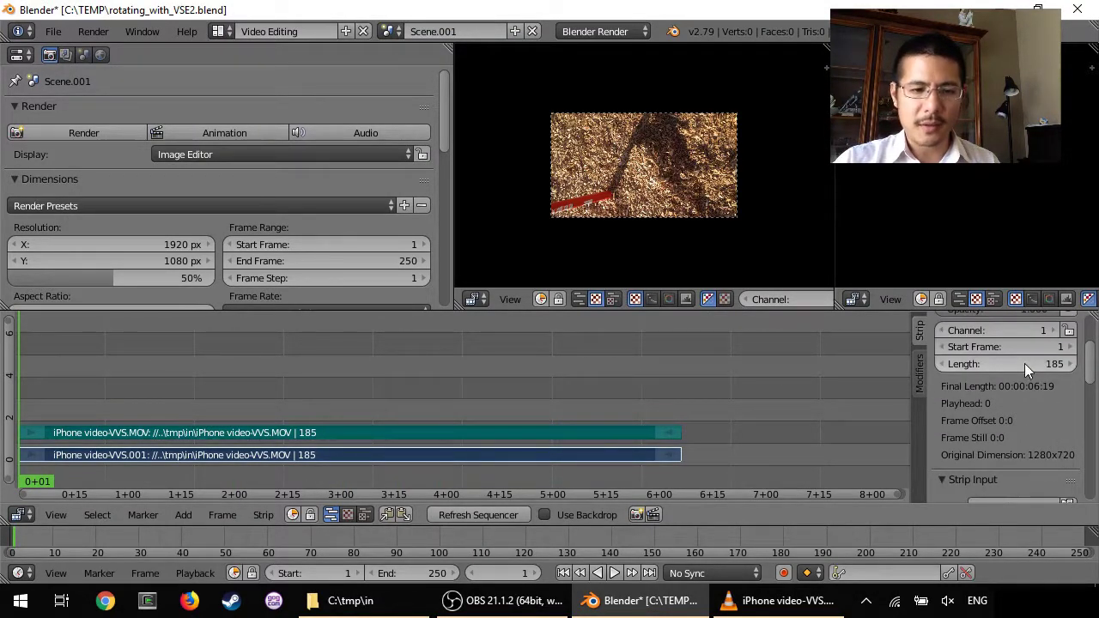
# Set the scene's end frame to 185.
pyautogui.click(427, 570)
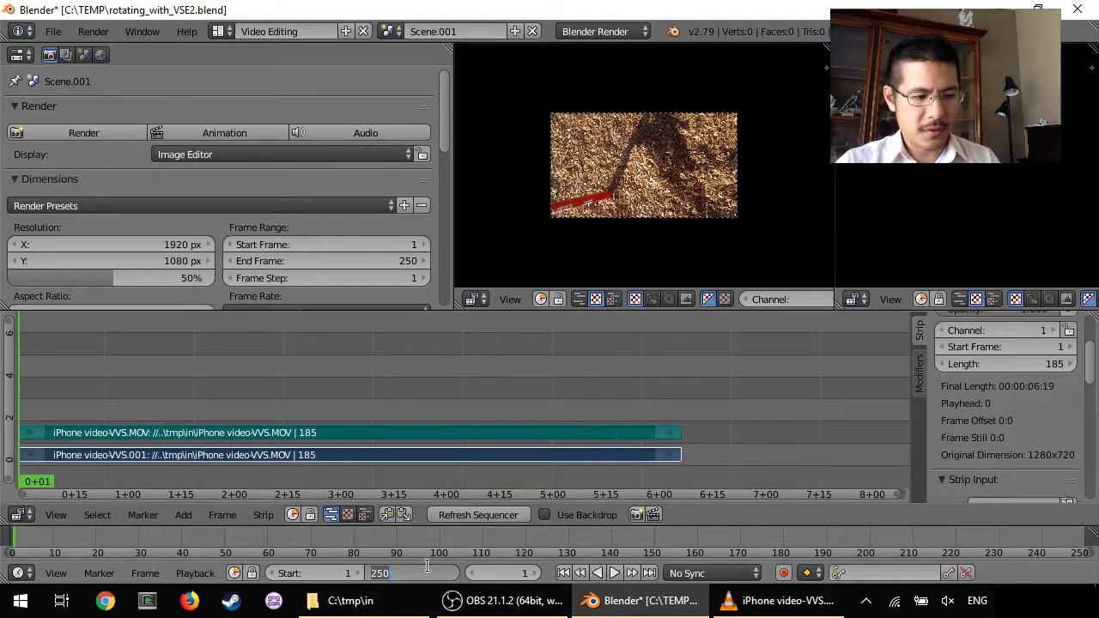
pyautogui.write('185')
pyautogui.press('Return')
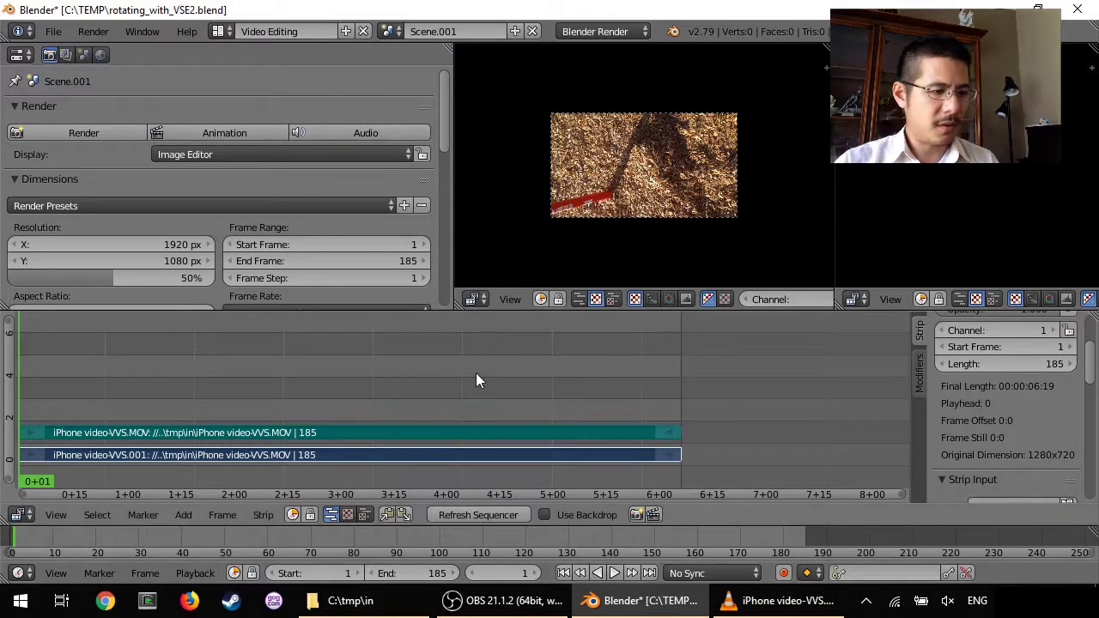
# Set the render resolution to 720x1280 px at 100% scale.
pyautogui.click(161, 245)
pyautogui.write('720')
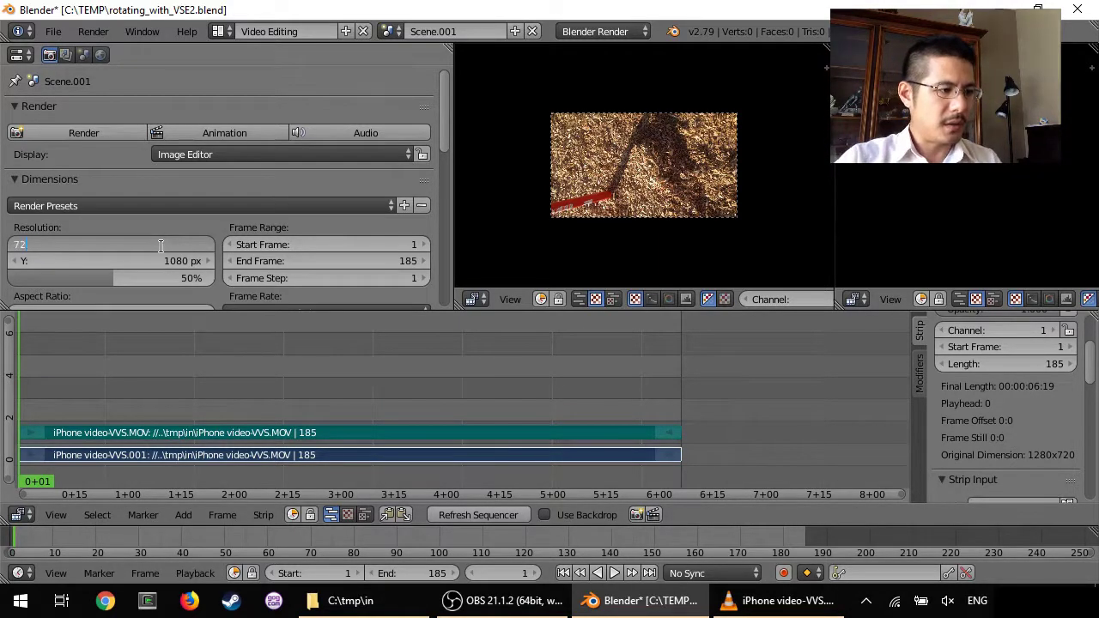
pyautogui.press('Tab')
pyautogui.write('1280')
pyautogui.press('Return')
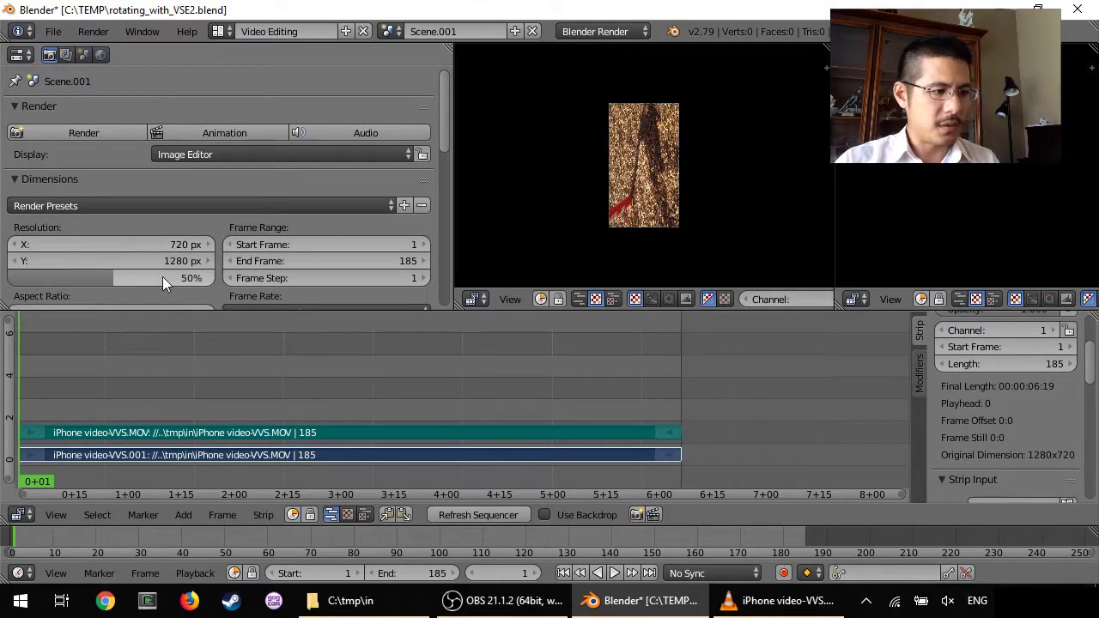
pyautogui.moveTo(162, 277); pyautogui.dragTo(215, 277)
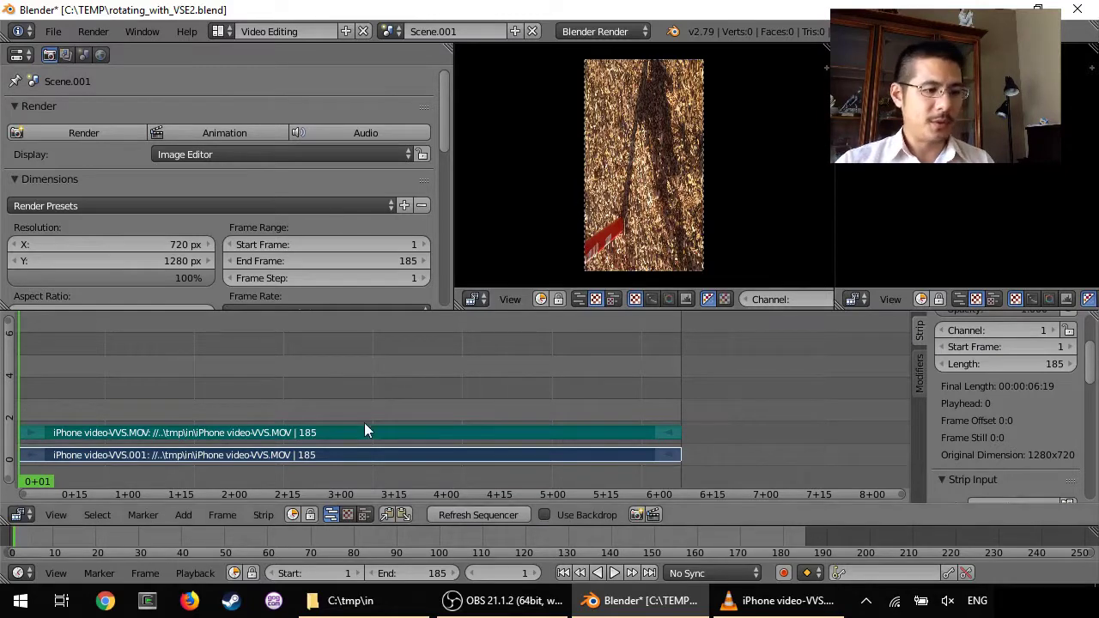
# Erase both video strips from the sequencer.
pyautogui.click(254, 512)
pyautogui.click(298, 277)
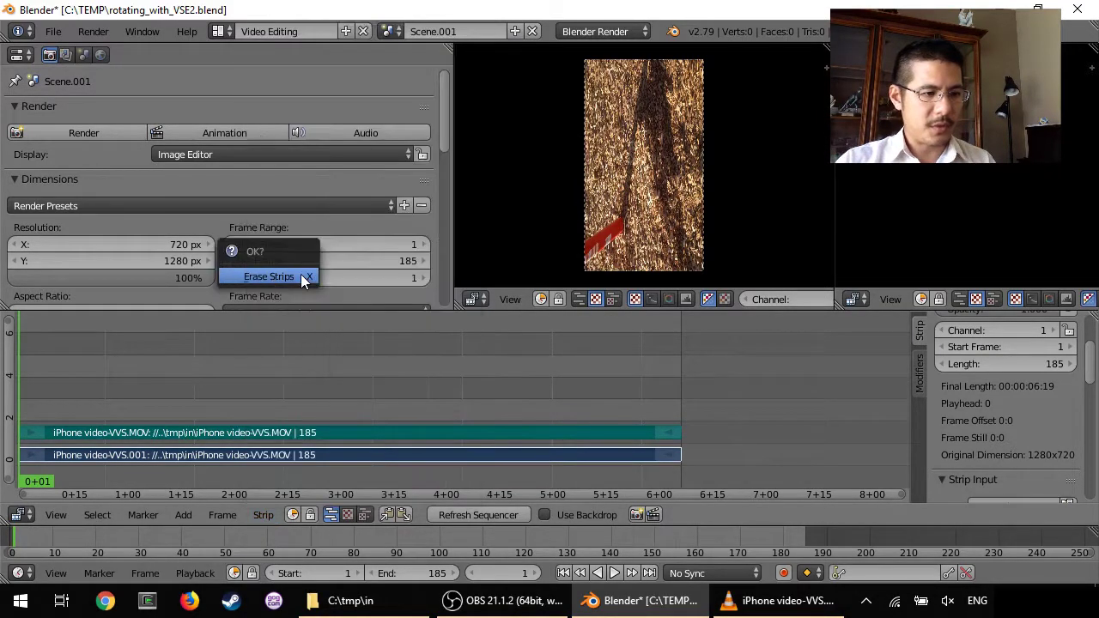
pyautogui.click(268, 278)
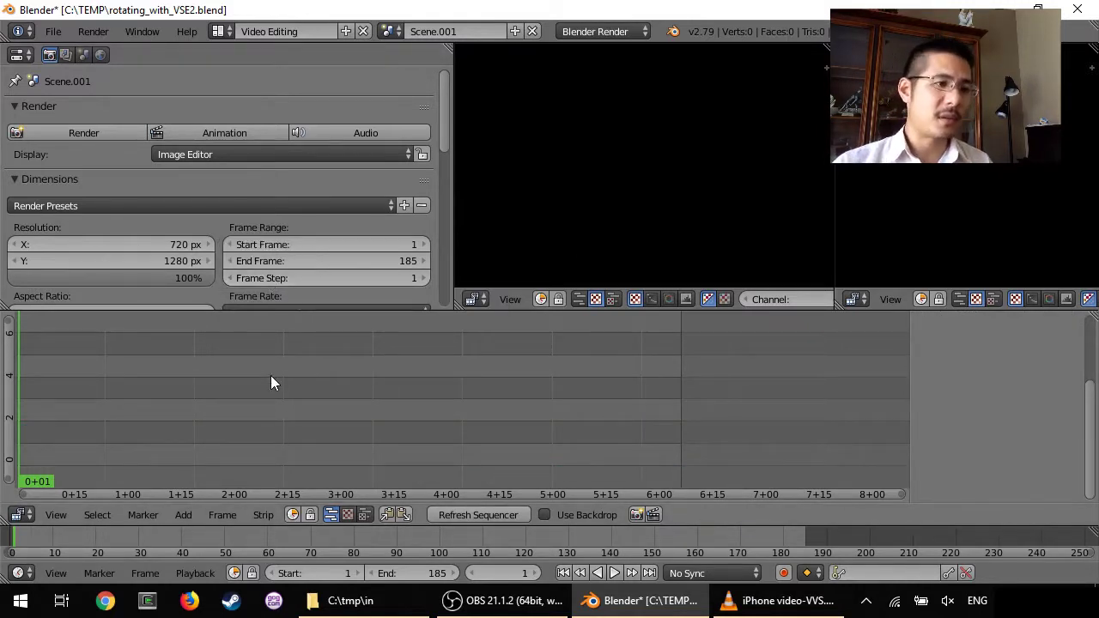
# Rename the scene to 'import using Compositor'.
pyautogui.click(464, 31)
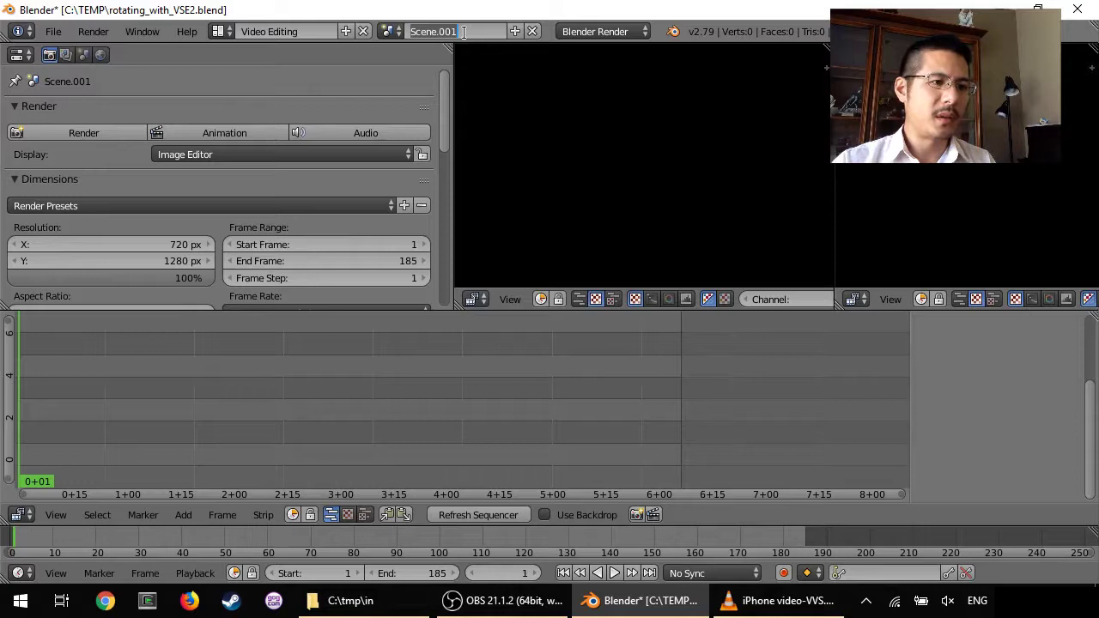
pyautogui.write('import us')
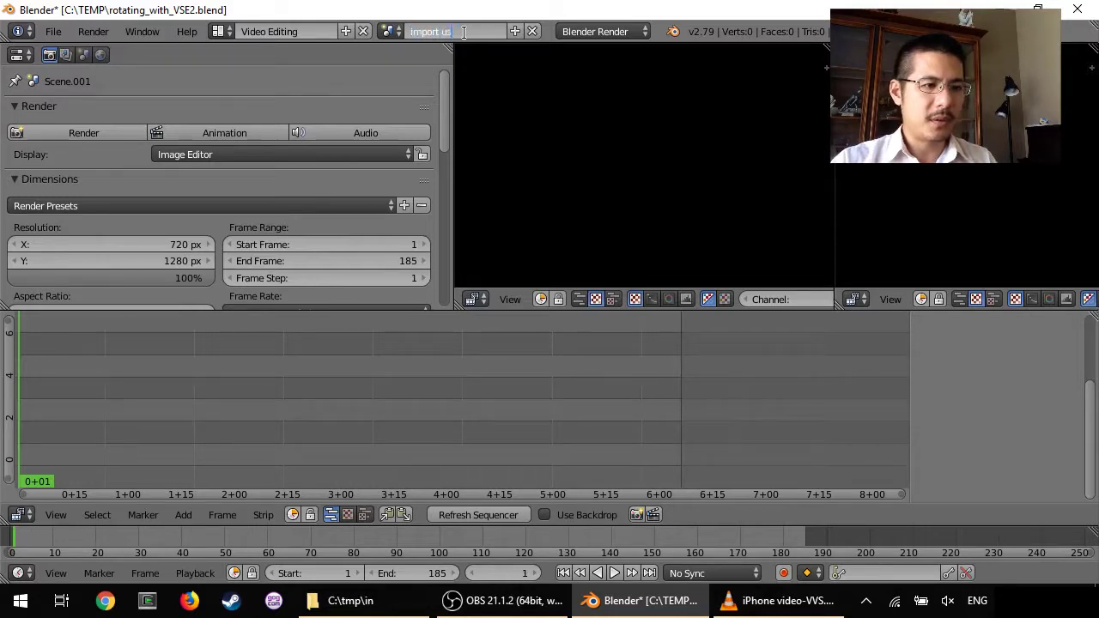
pyautogui.write('ing Compositor')
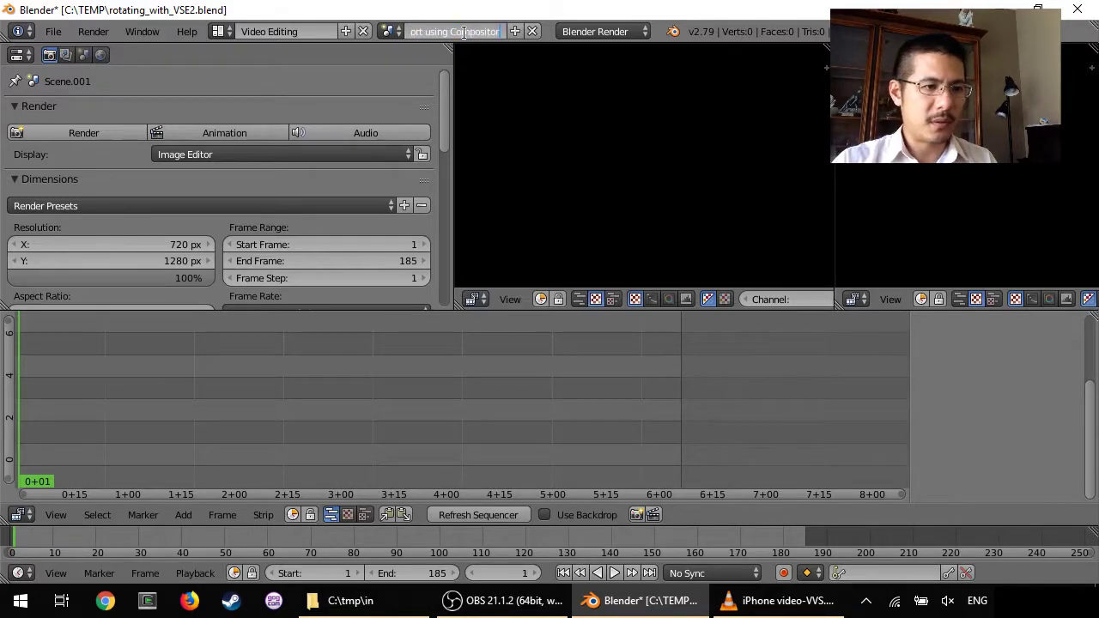
pyautogui.press('Return')
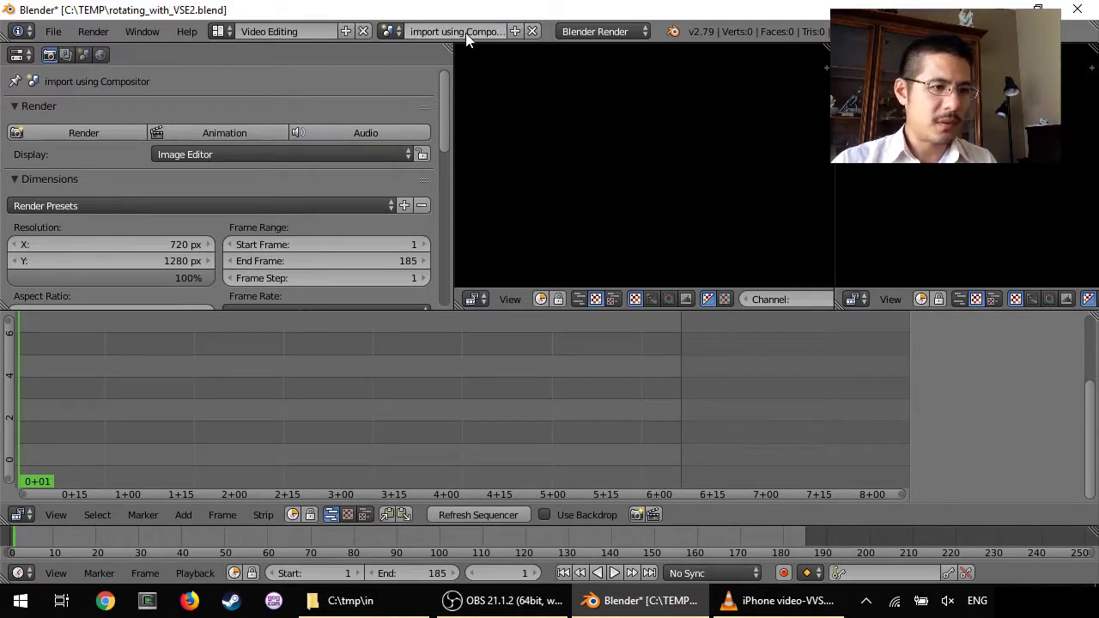
# Switch to the Compositing layout and select the 'import using Compositor' scene.
pyautogui.click(220, 31)
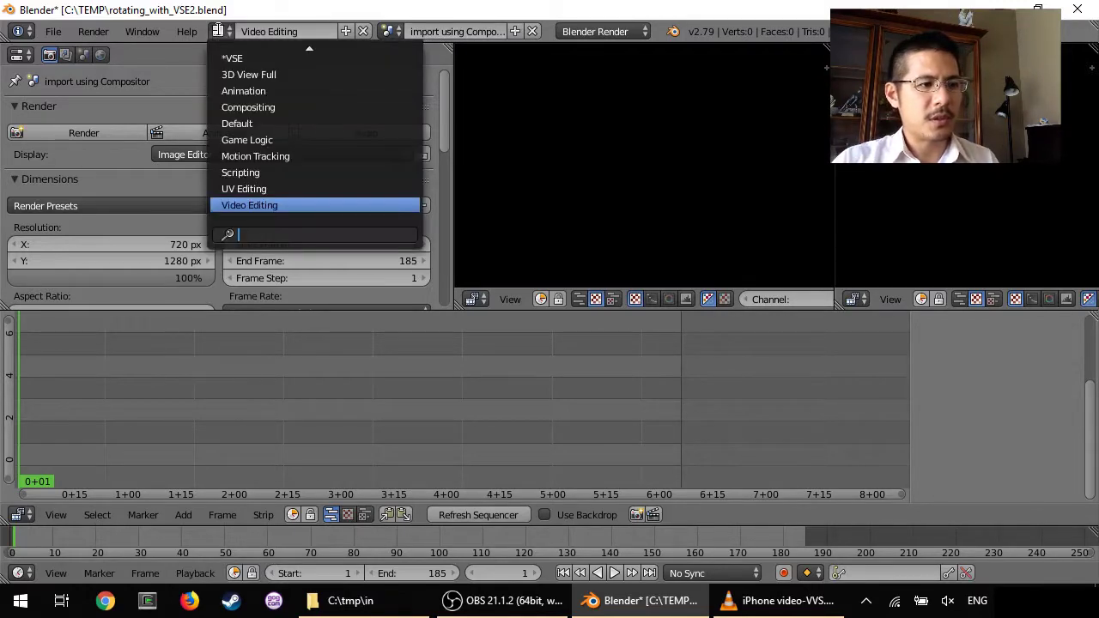
pyautogui.click(258, 107)
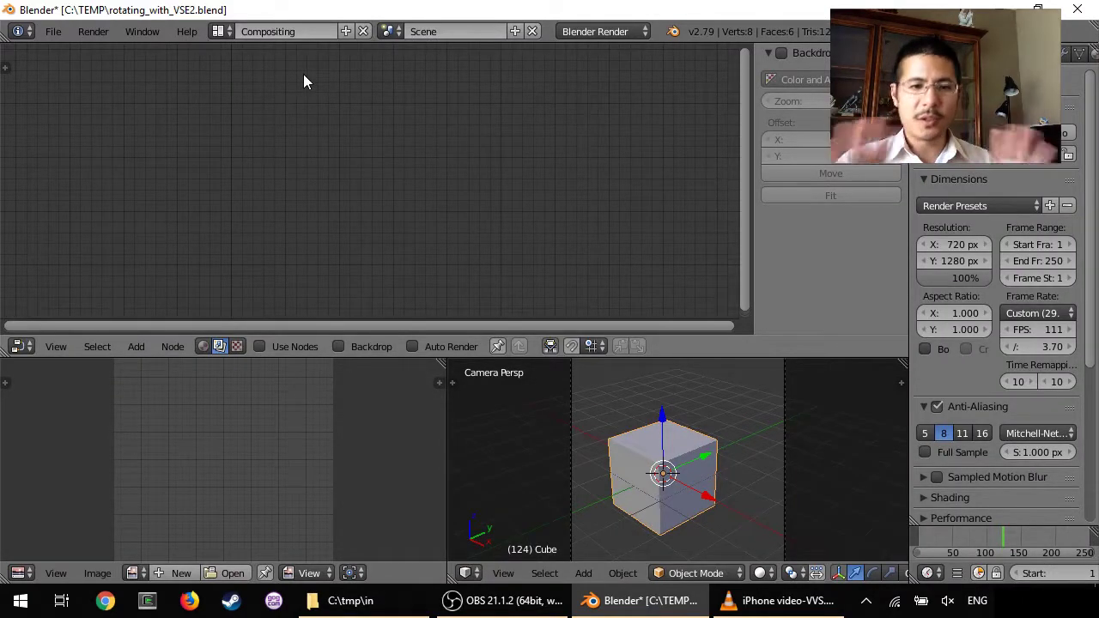
pyautogui.click(390, 31)
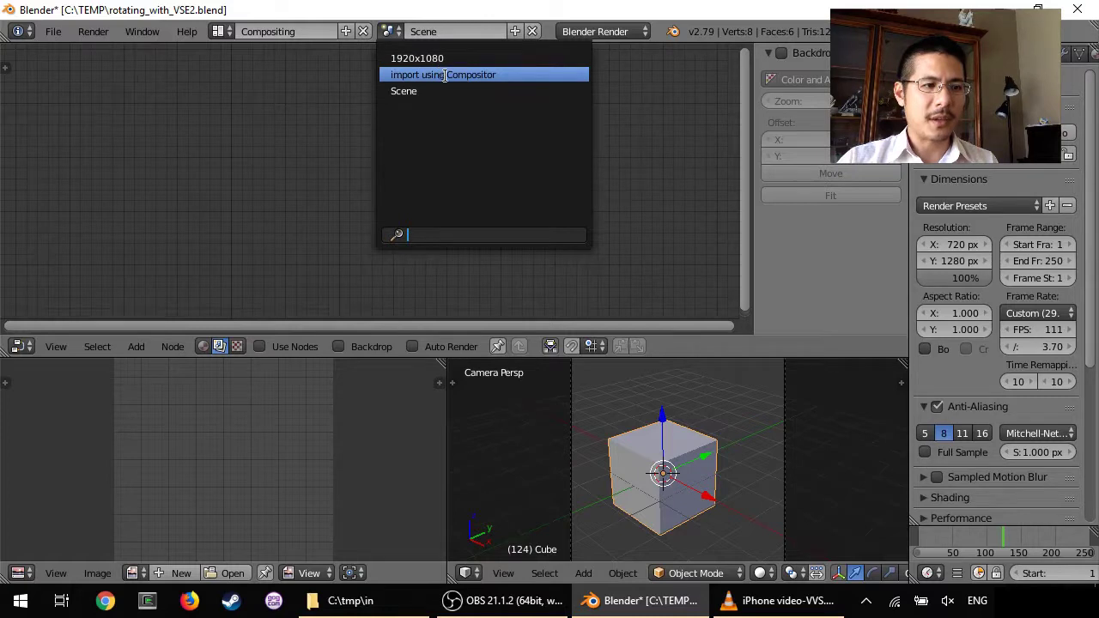
pyautogui.click(496, 75)
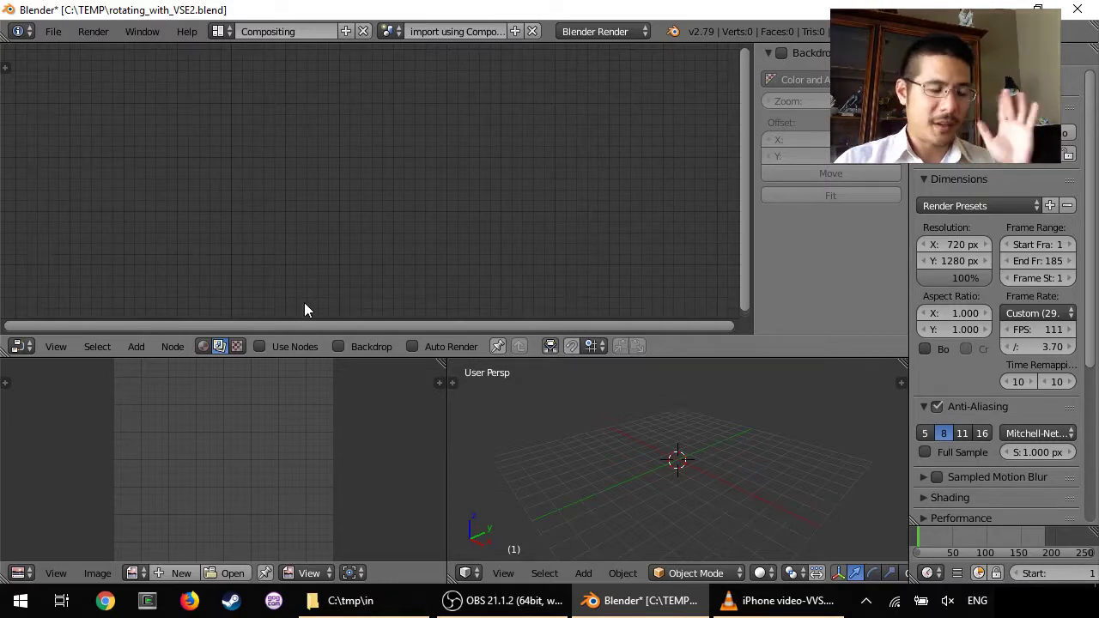
# Enable Use Nodes, move the Composite node aside, and delete the Render Layers node.
pyautogui.click(259, 347)
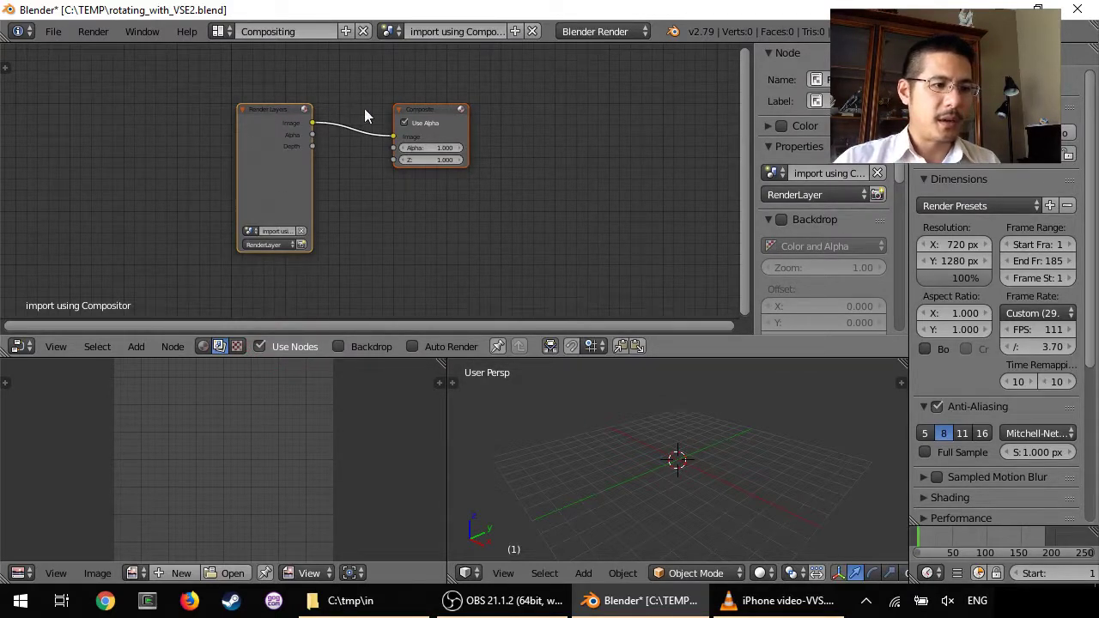
pyautogui.moveTo(419, 115); pyautogui.dragTo(500, 84)
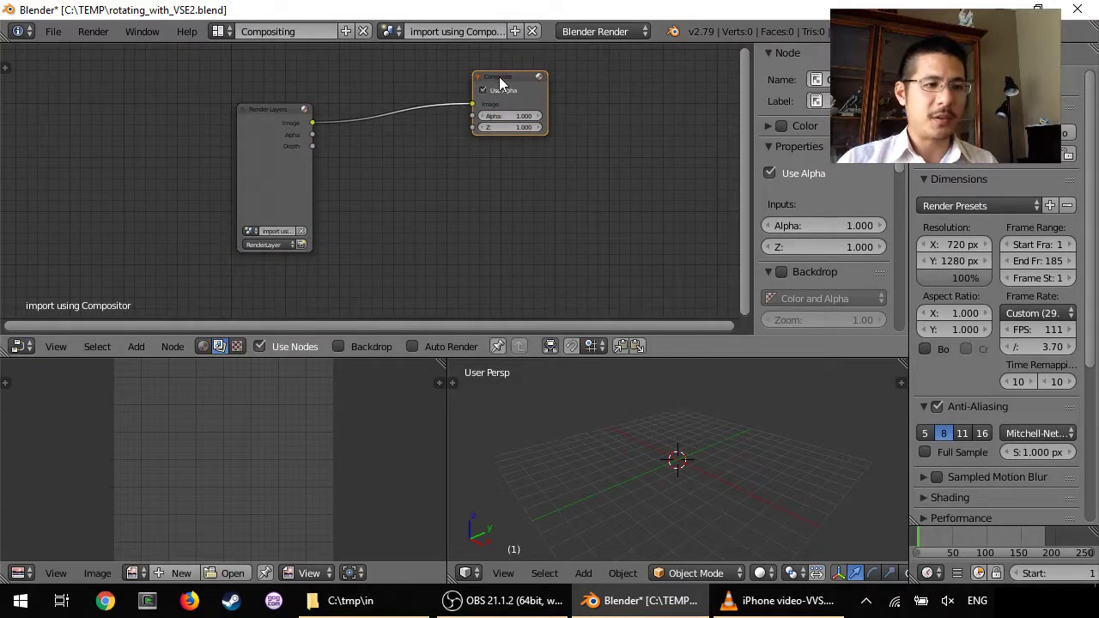
pyautogui.click(264, 115)
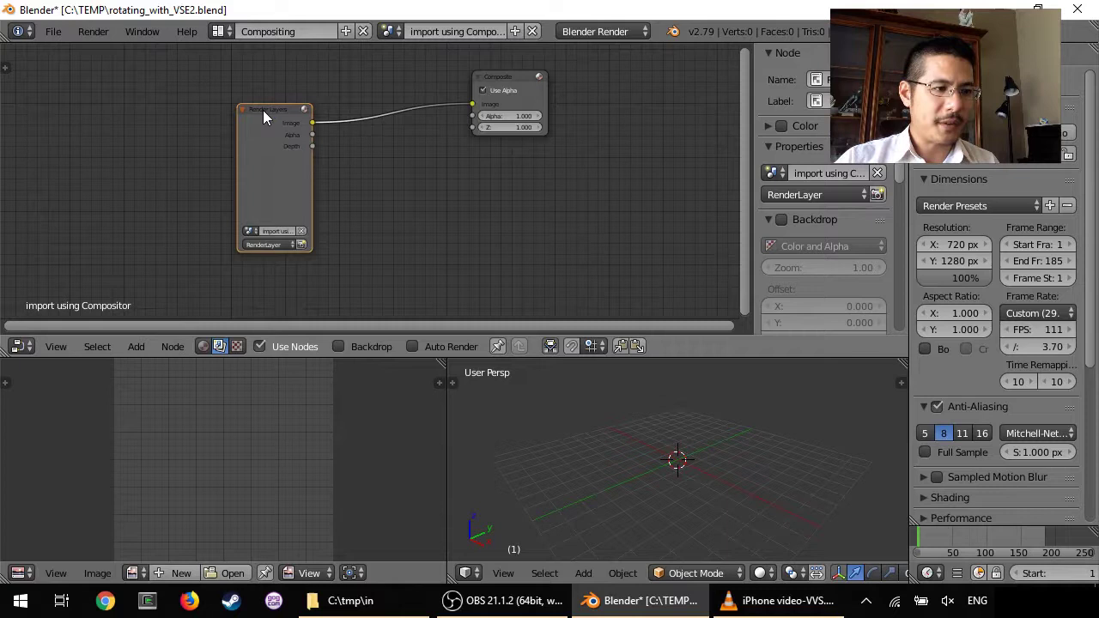
pyautogui.click(171, 347)
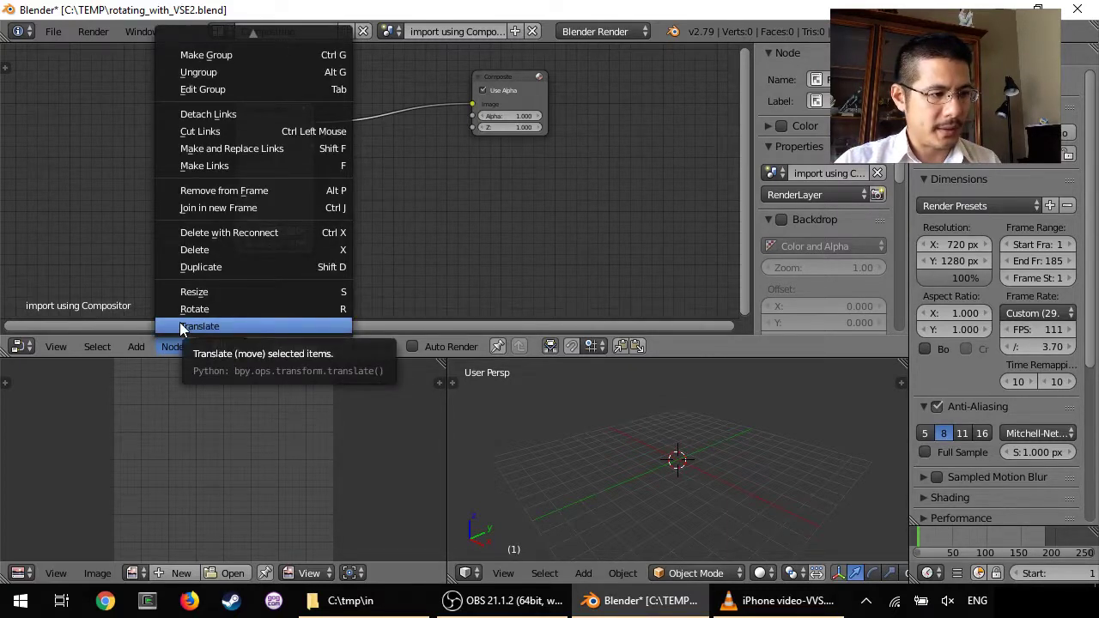
pyautogui.click(263, 248)
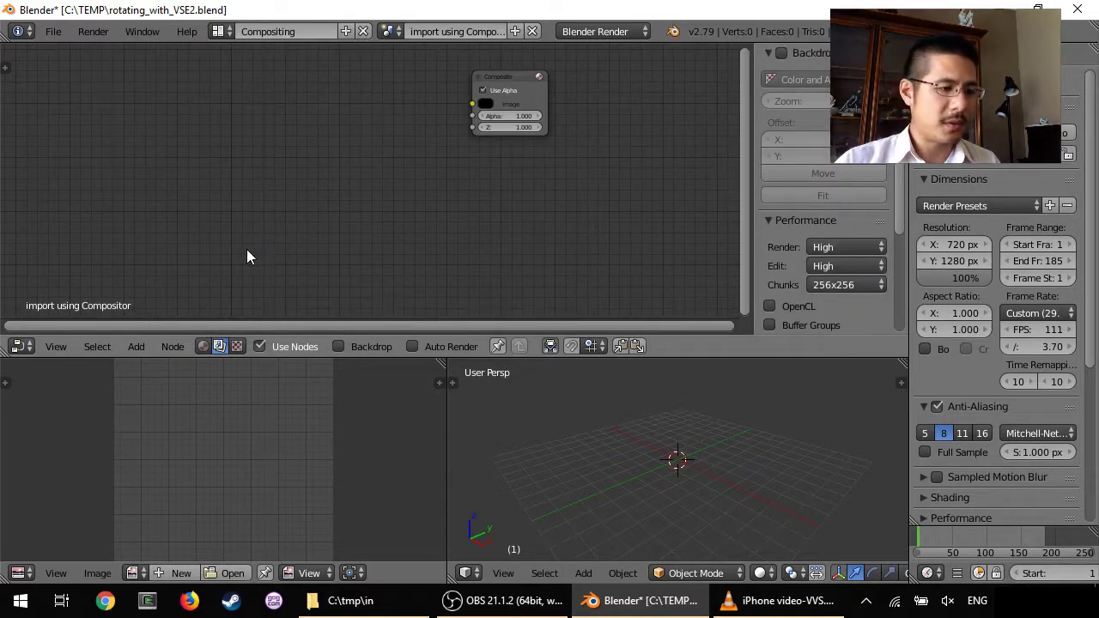
# Add a Movie Clip input node at the left of the node editor.
pyautogui.click(137, 348)
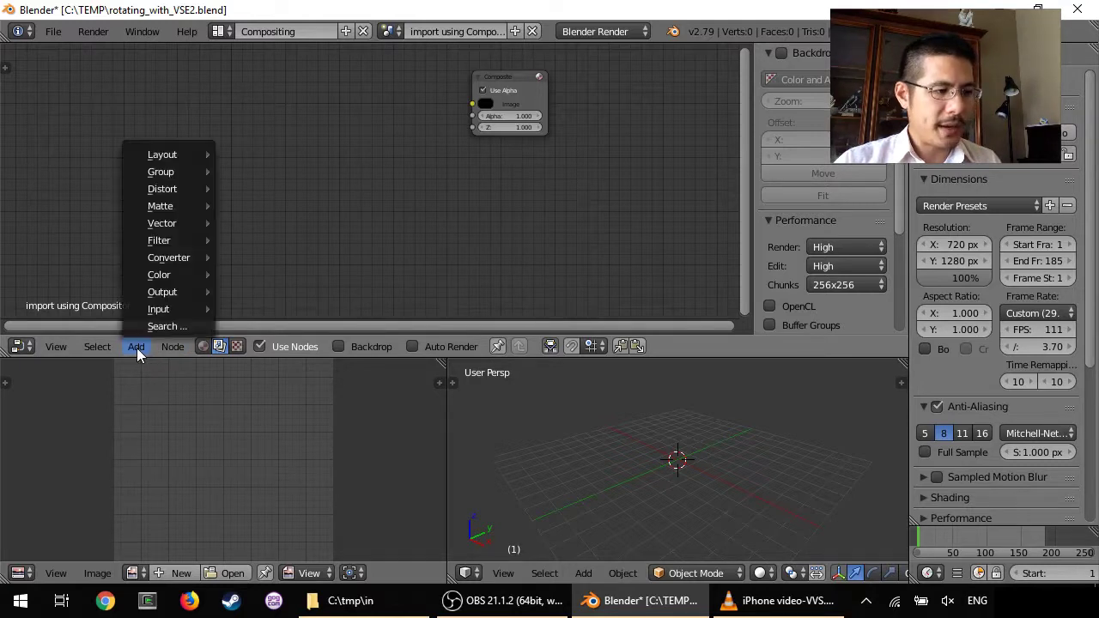
pyautogui.moveTo(170, 316)
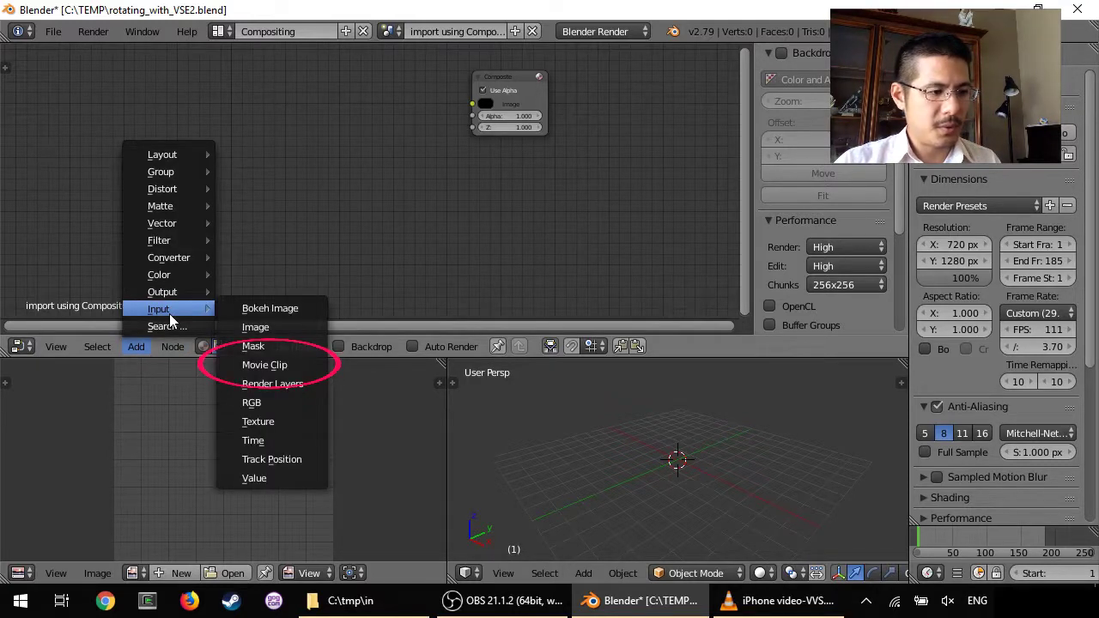
pyautogui.click(277, 365)
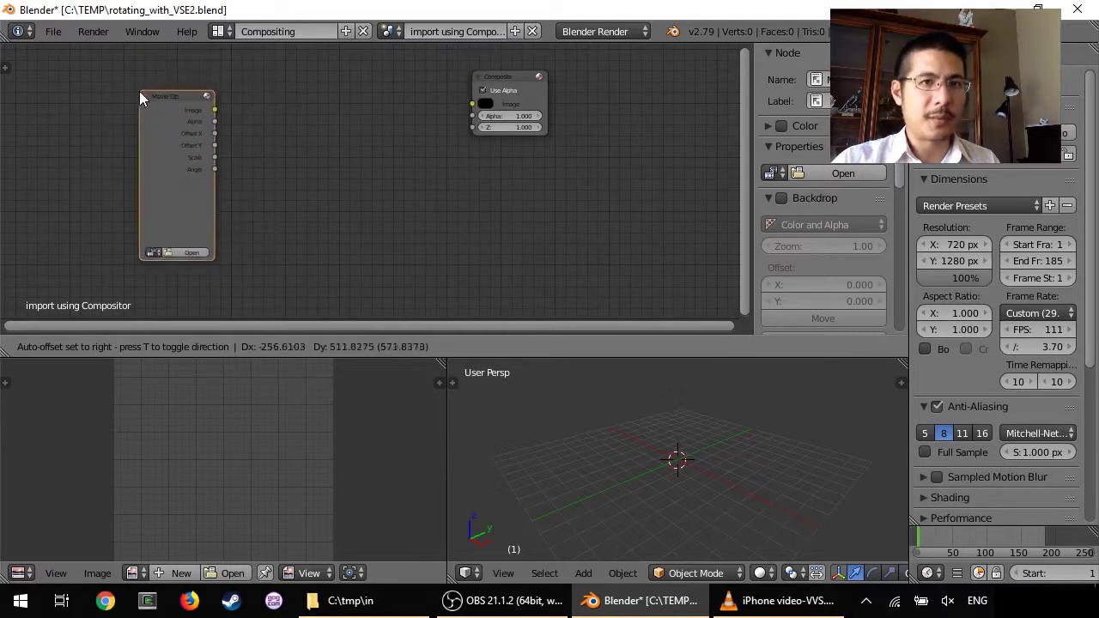
pyautogui.click(150, 81)
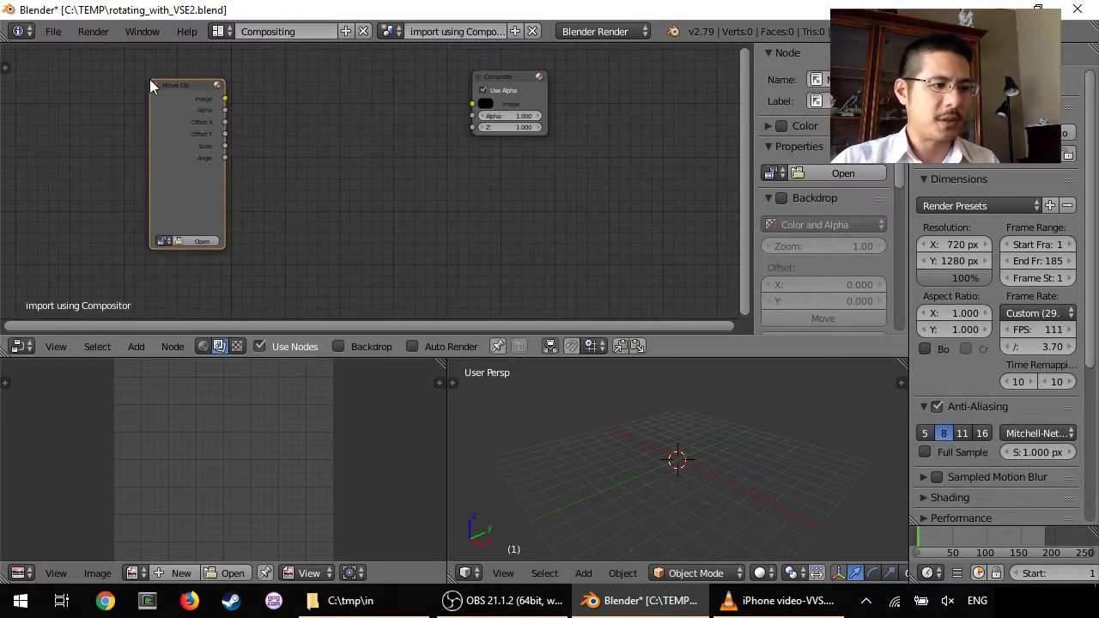
pyautogui.scroll(3, 183, 152)
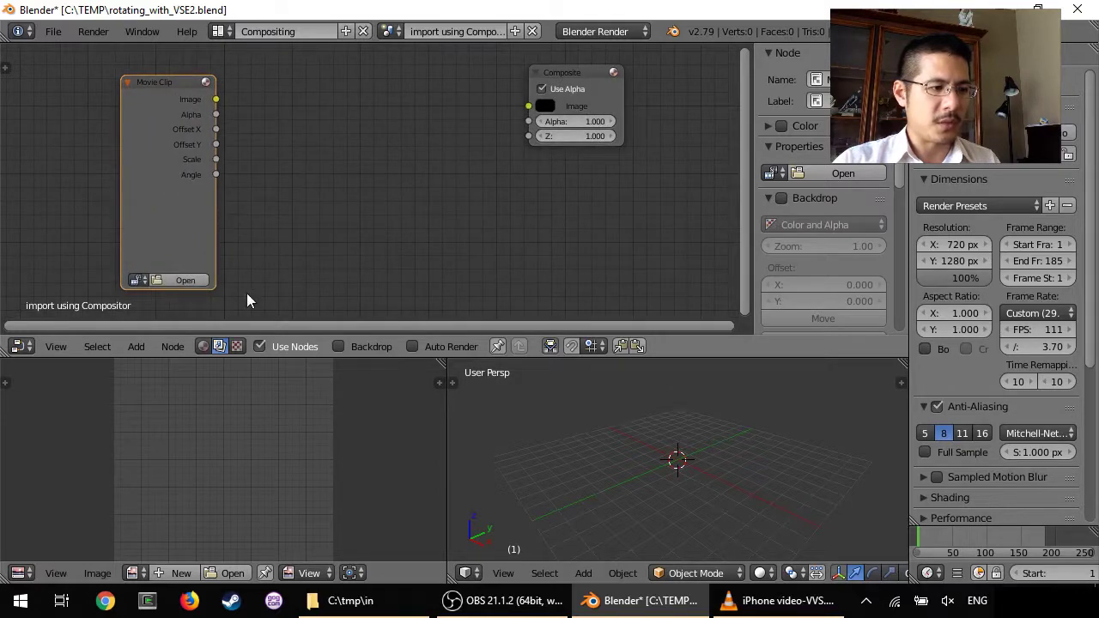
# Load iPhone video-VVS.MOV from C:\tmp\in into the Movie Clip node.
pyautogui.click(183, 280)
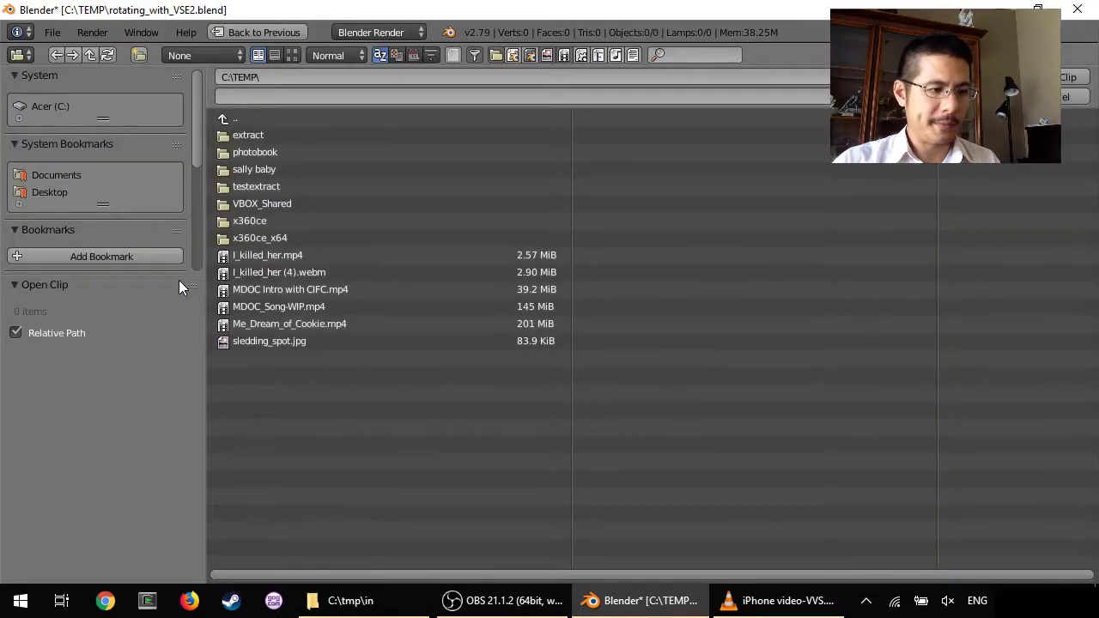
pyautogui.click(227, 120)
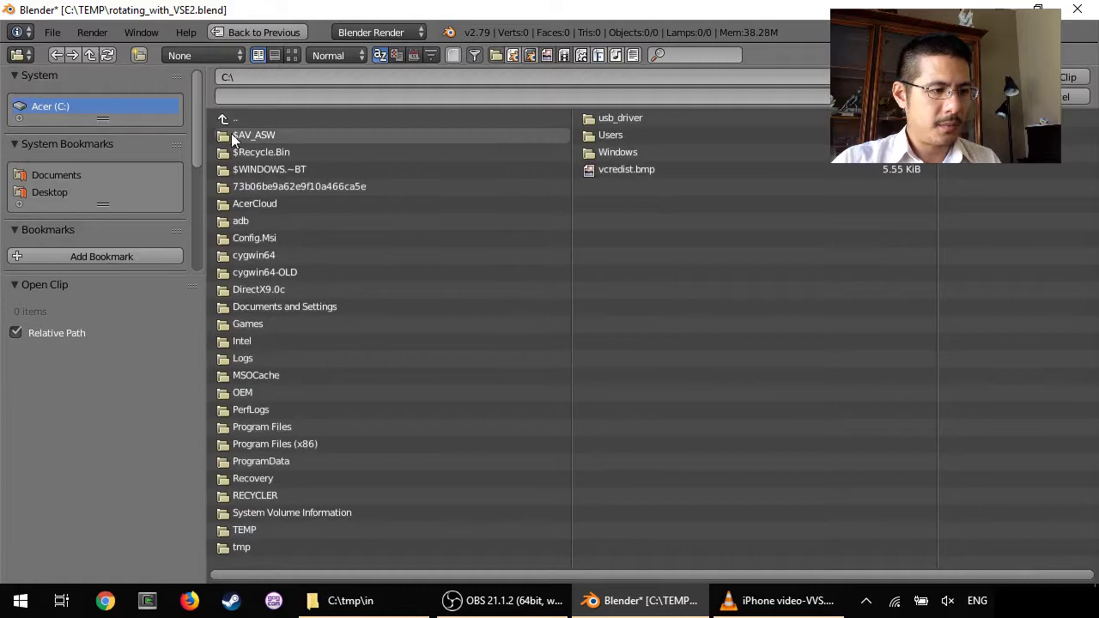
pyautogui.click(249, 547)
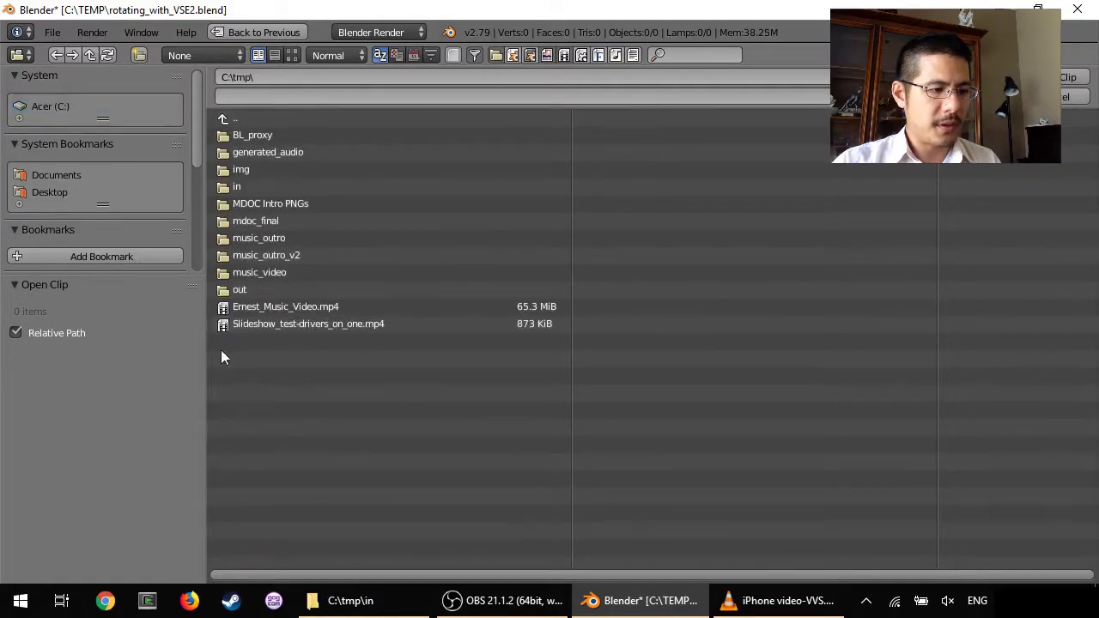
pyautogui.click(262, 187)
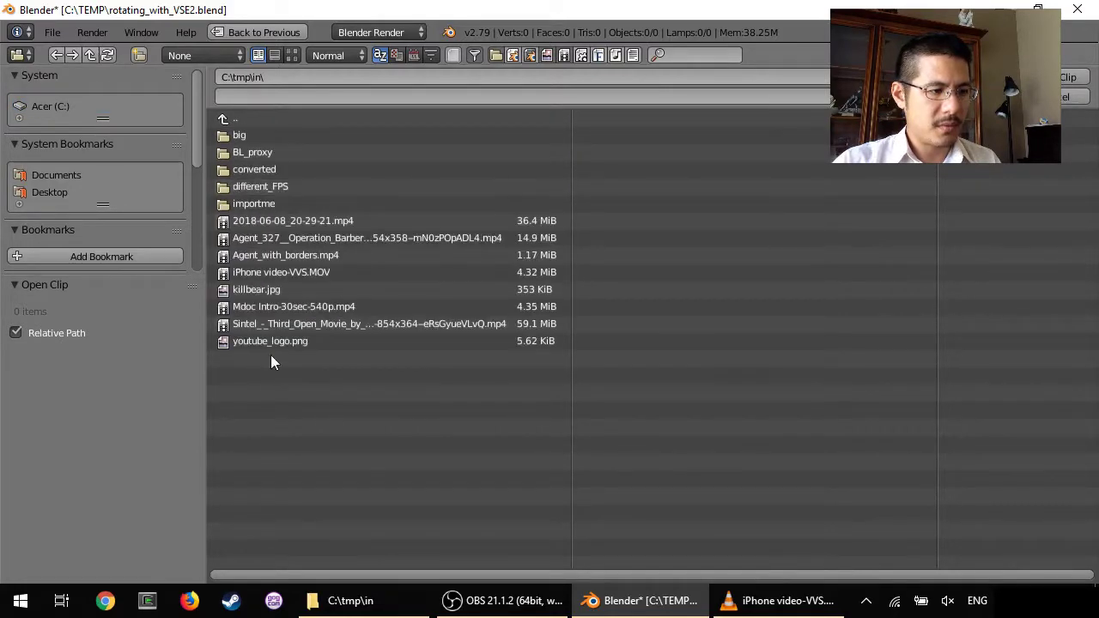
pyautogui.doubleClick(267, 272)
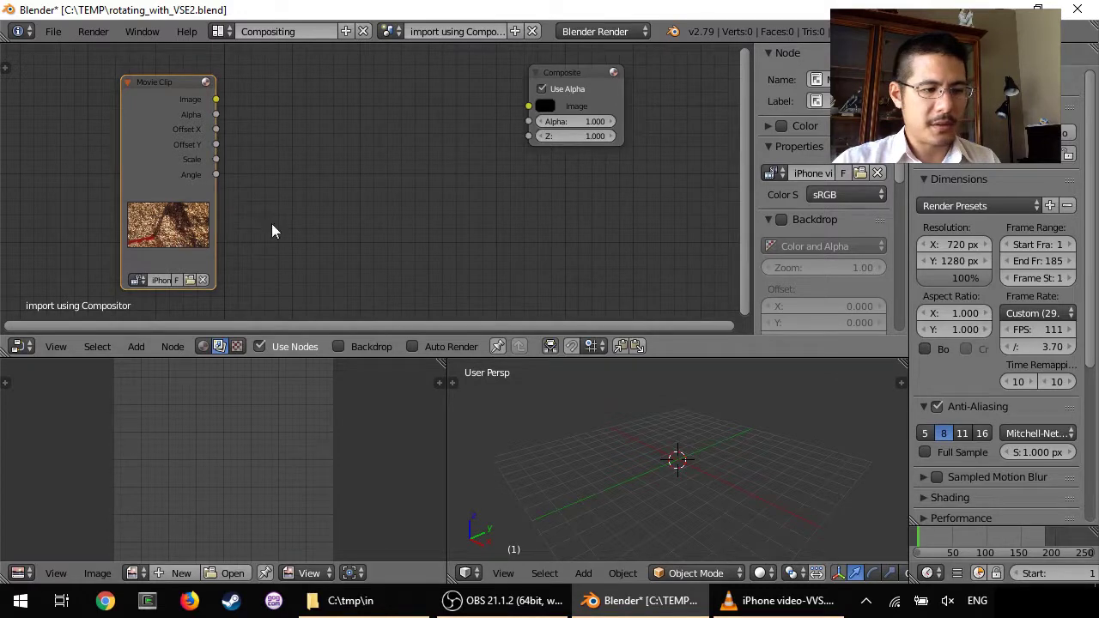
# Enable the Backdrop and place an Output > Viewer node below the Composite node.
pyautogui.click(362, 346)
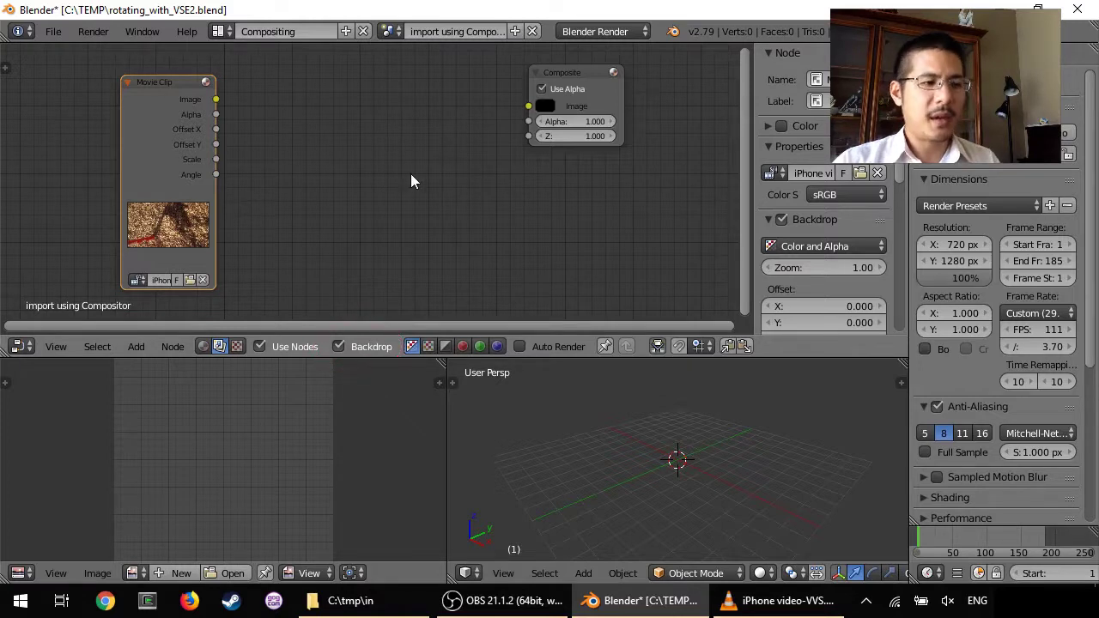
pyautogui.click(174, 348)
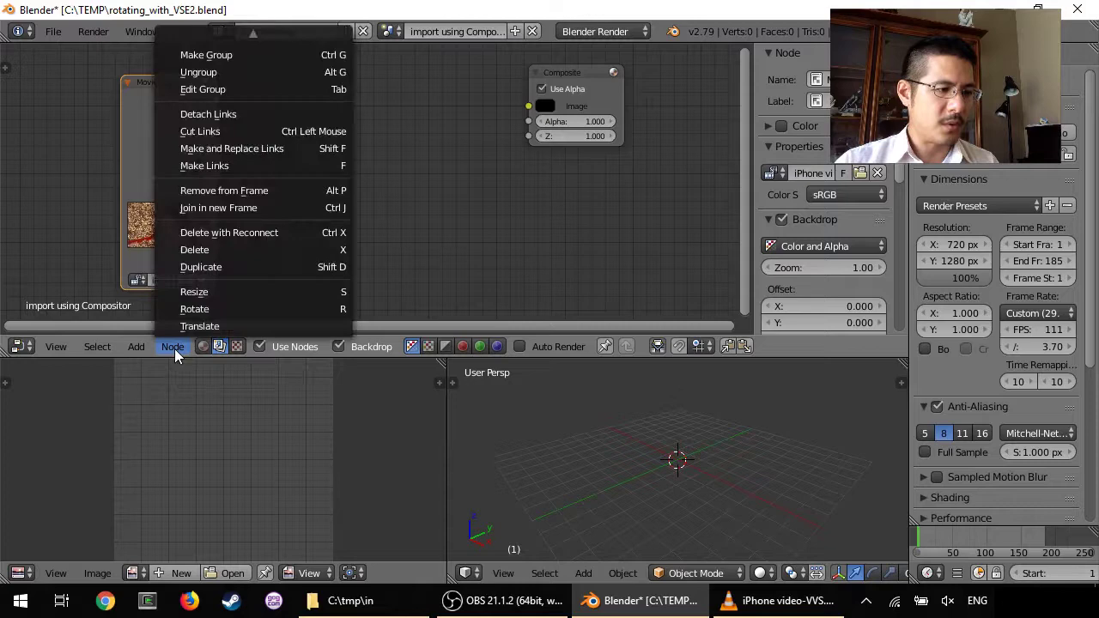
pyautogui.moveTo(138, 347)
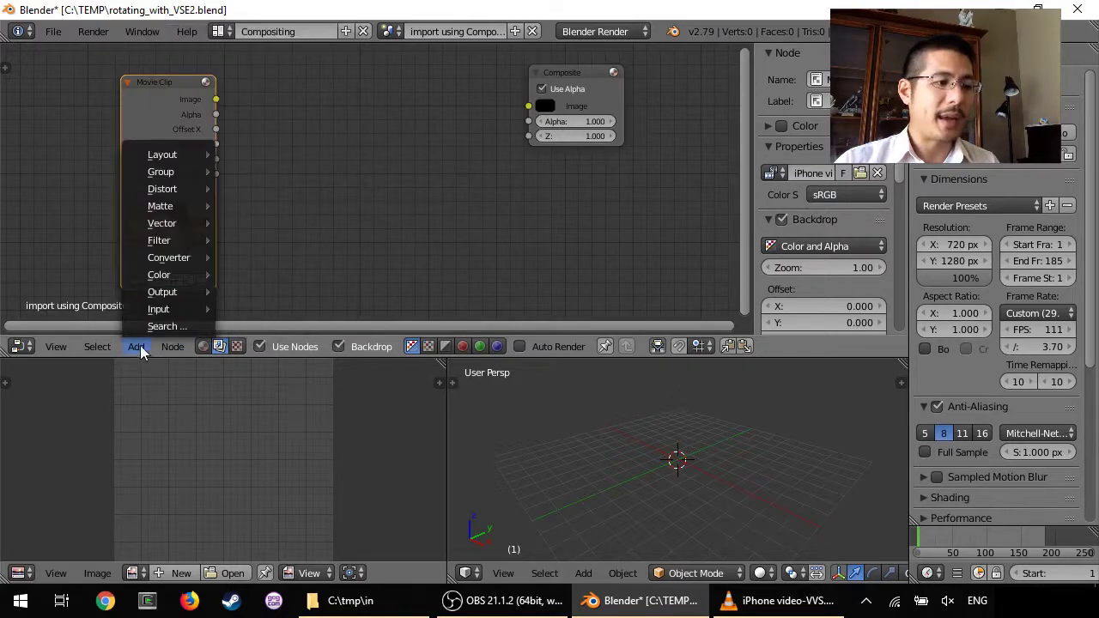
pyautogui.moveTo(162, 293)
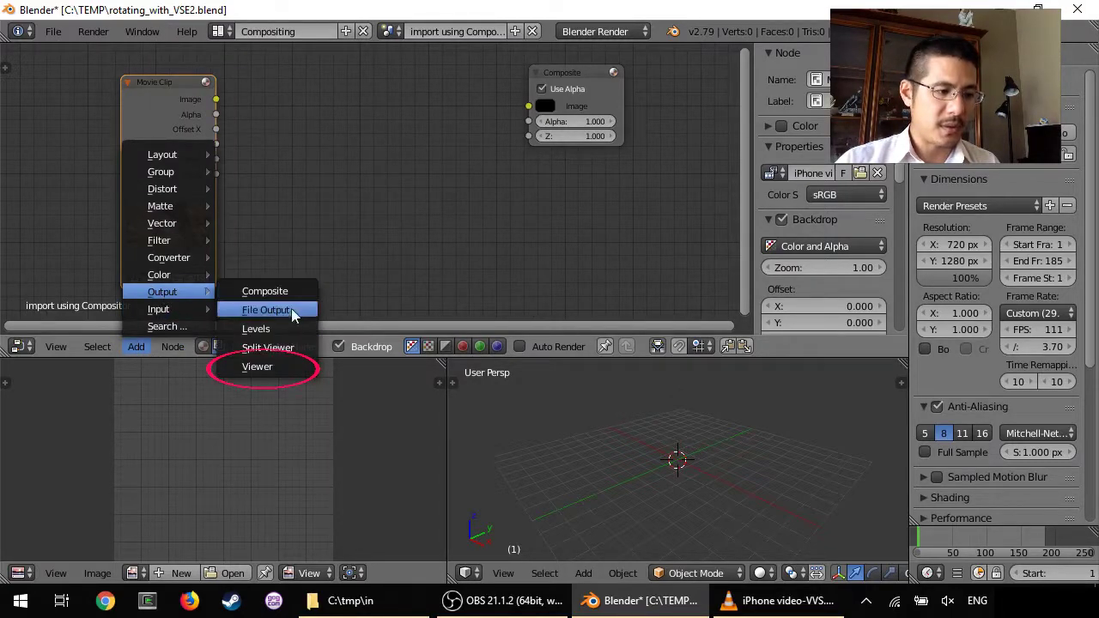
pyautogui.click(254, 364)
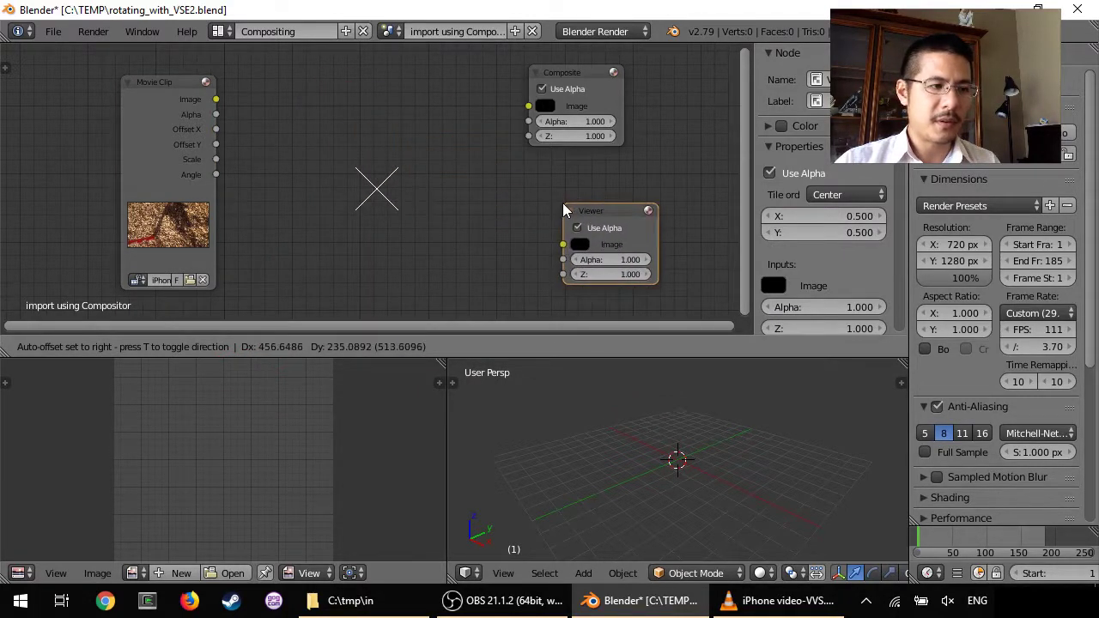
pyautogui.click(564, 210)
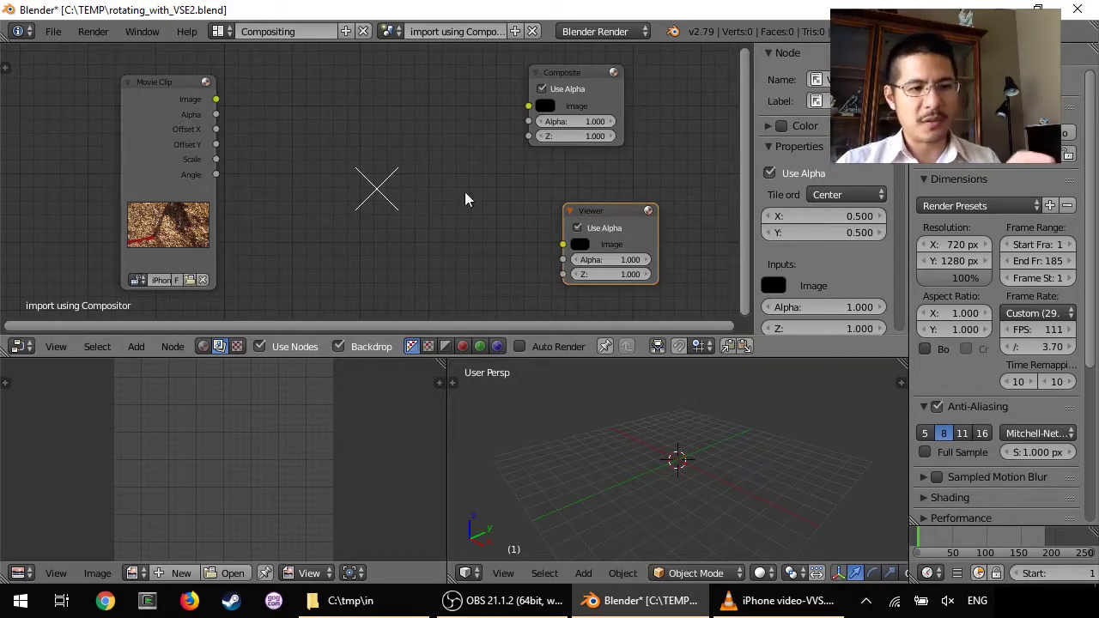
# Link the Movie Clip's Image output to the Viewer's Image input and fit the backdrop.
pyautogui.click(216, 101)
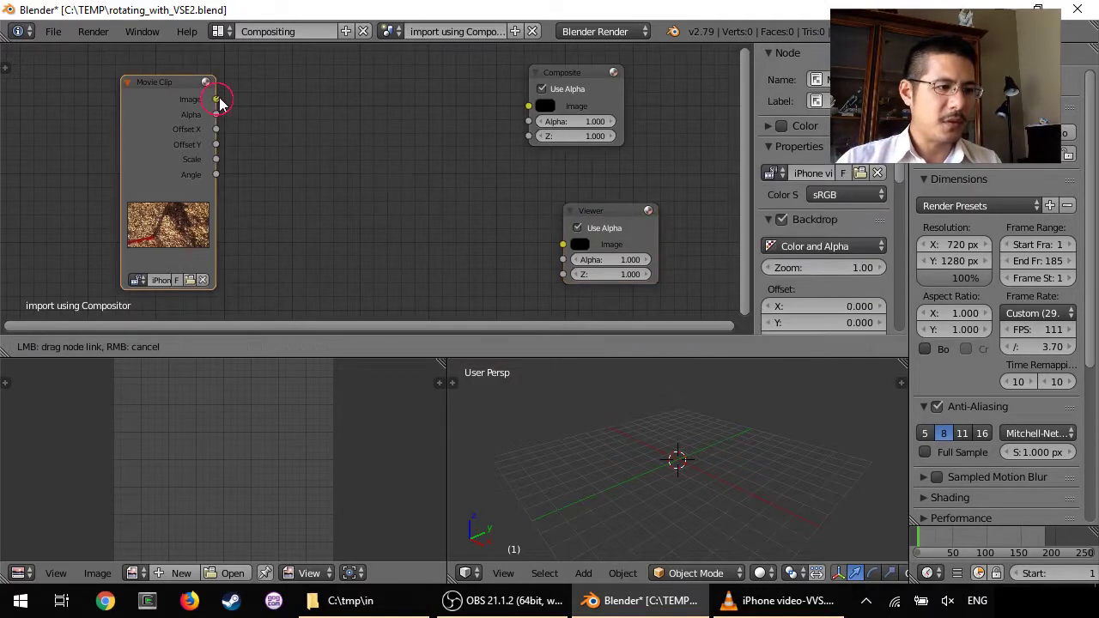
pyautogui.moveTo(220, 102); pyautogui.dragTo(563, 245)
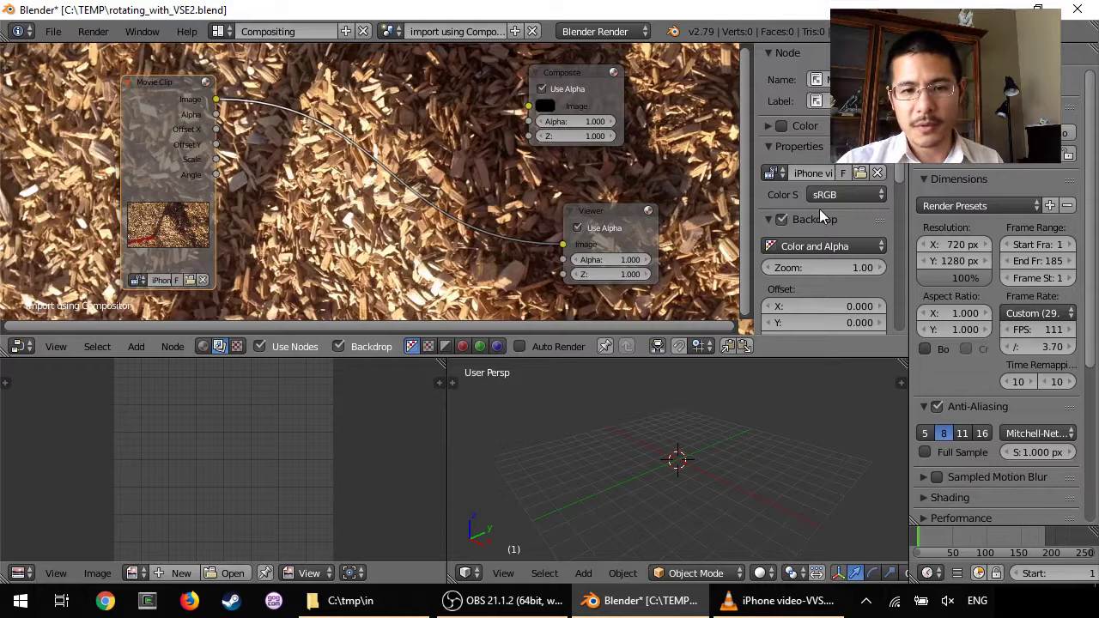
pyautogui.scroll(-6, 833, 191)
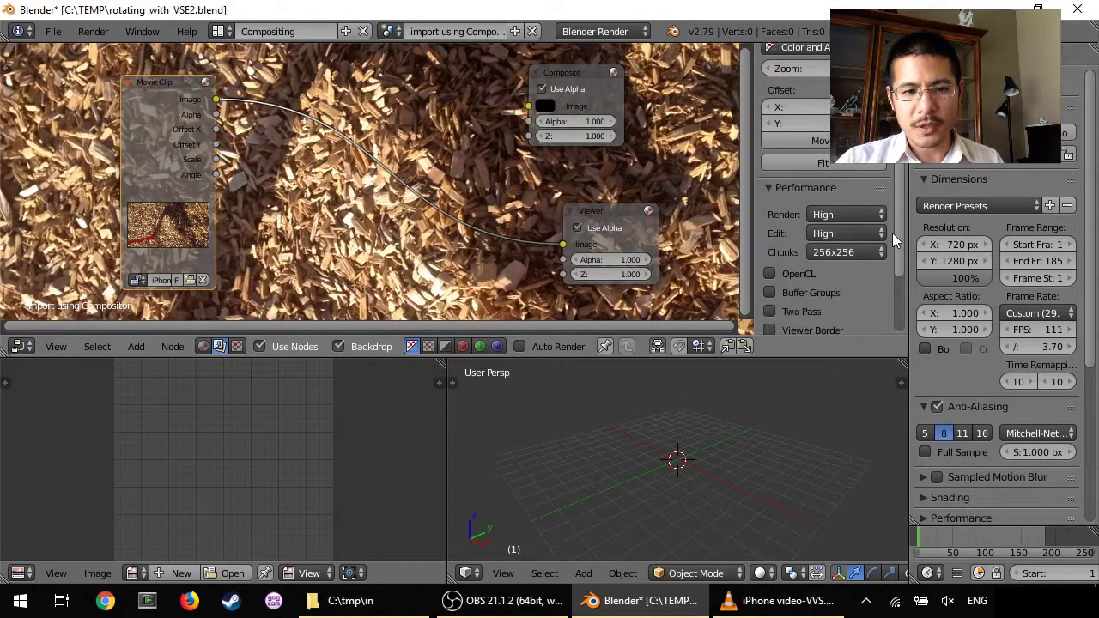
pyautogui.click(820, 158)
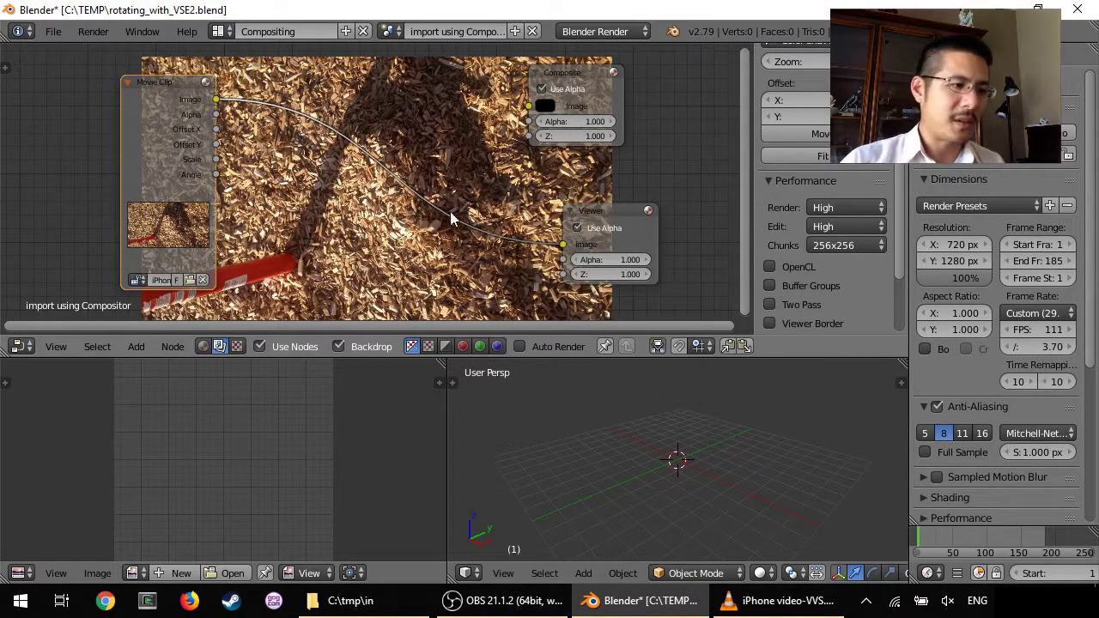
# Add a Distort > Rotate node and drop it onto the Movie Clip–Viewer link.
pyautogui.click(136, 348)
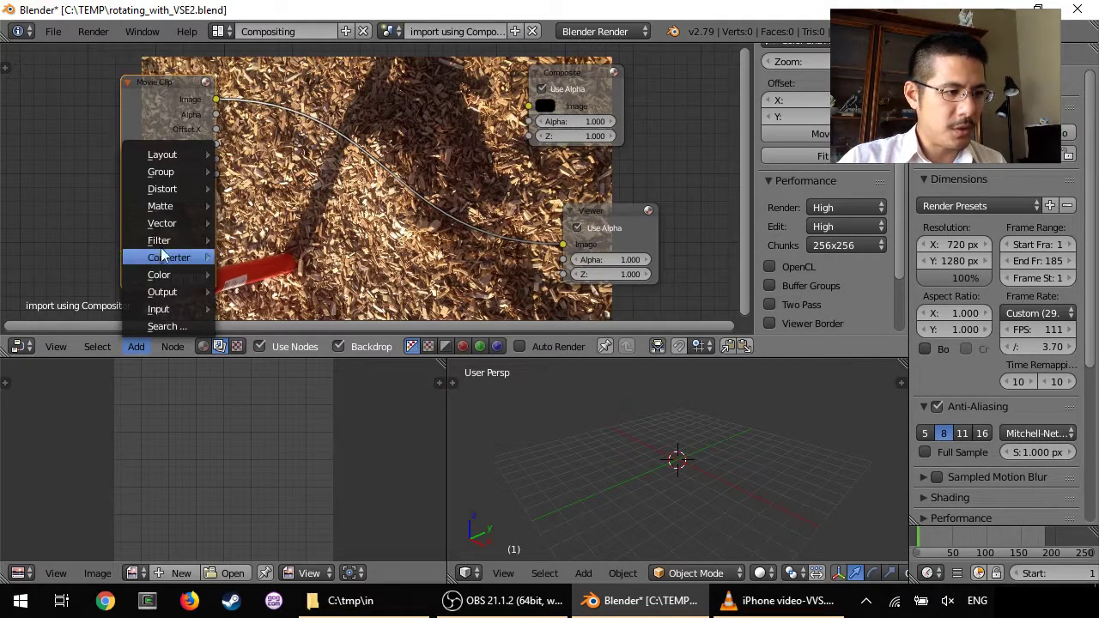
pyautogui.moveTo(177, 191)
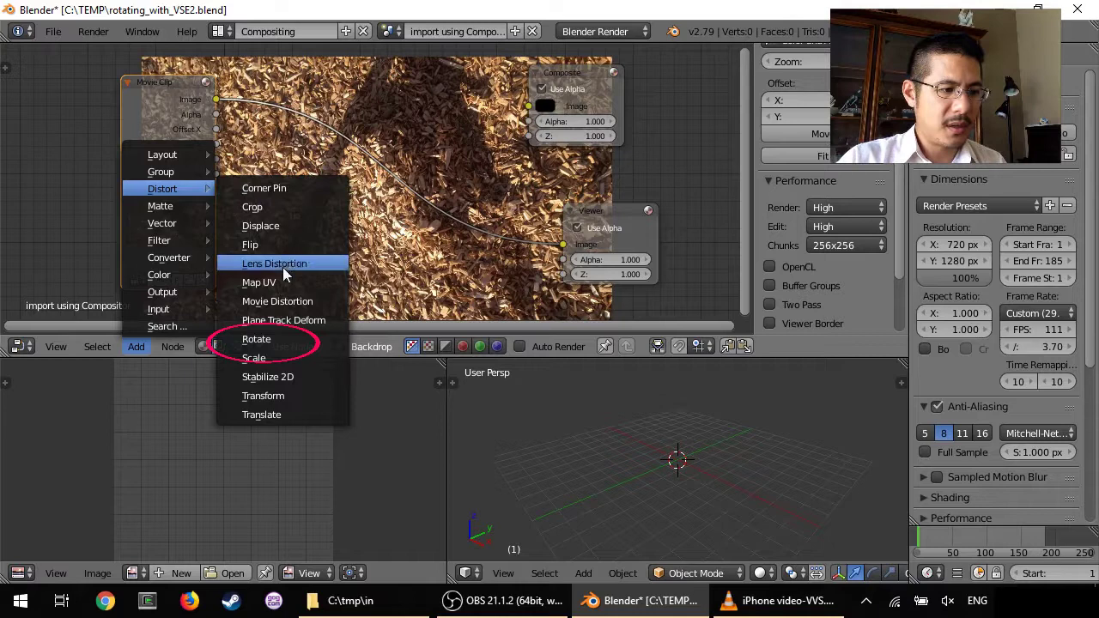
pyautogui.click(267, 342)
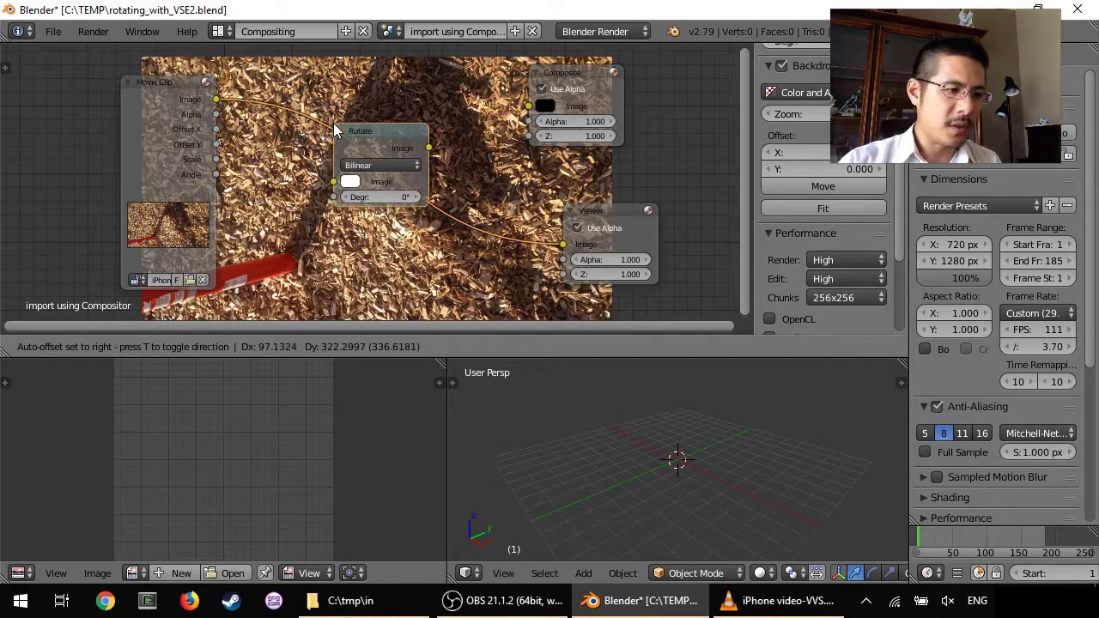
pyautogui.click(334, 130)
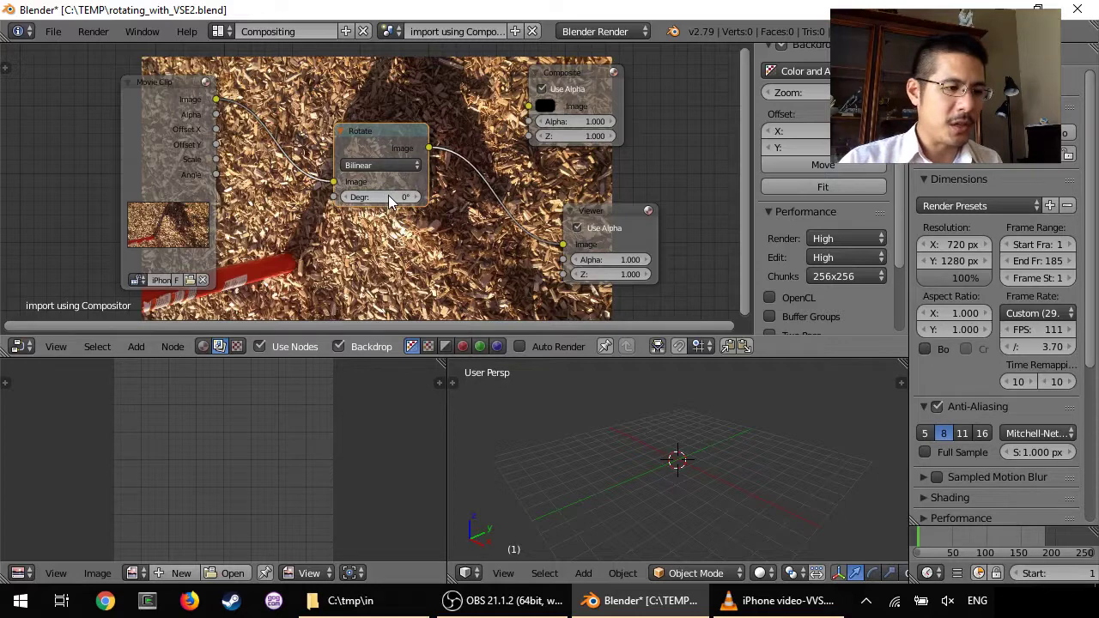
# Set the Rotate node's Degr value to -90.
pyautogui.scroll(2, 391, 200)
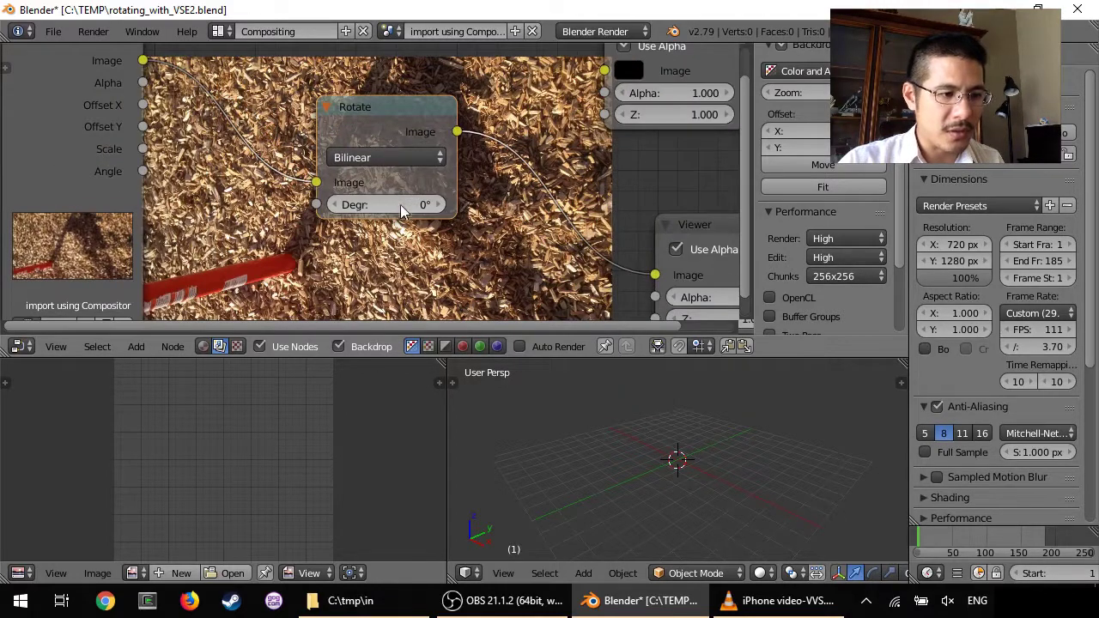
pyautogui.click(398, 208)
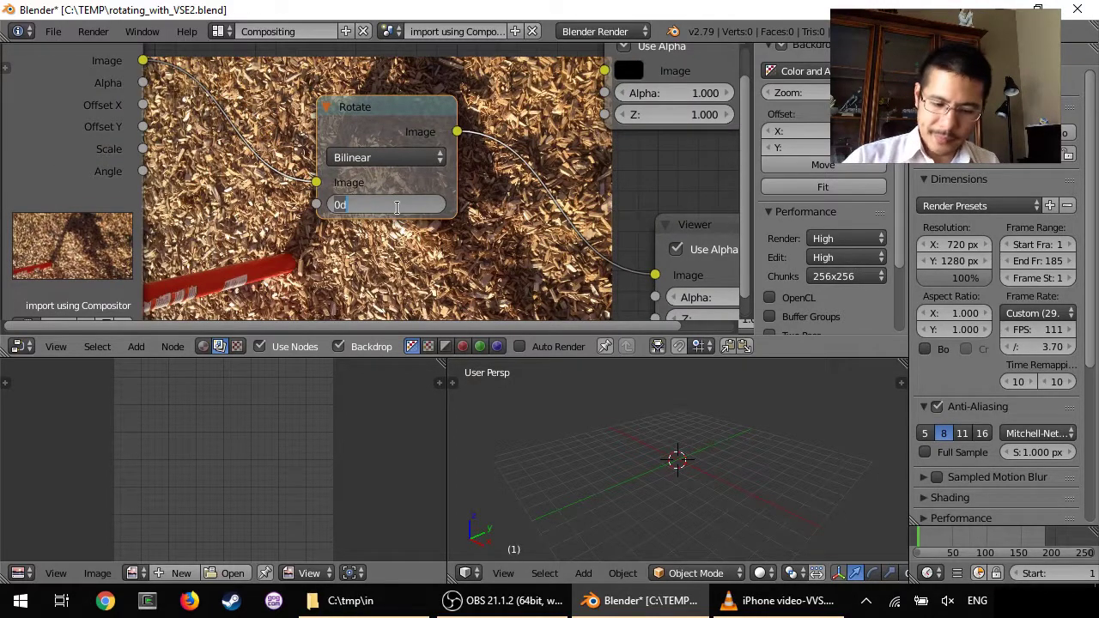
pyautogui.press('BackSpace')
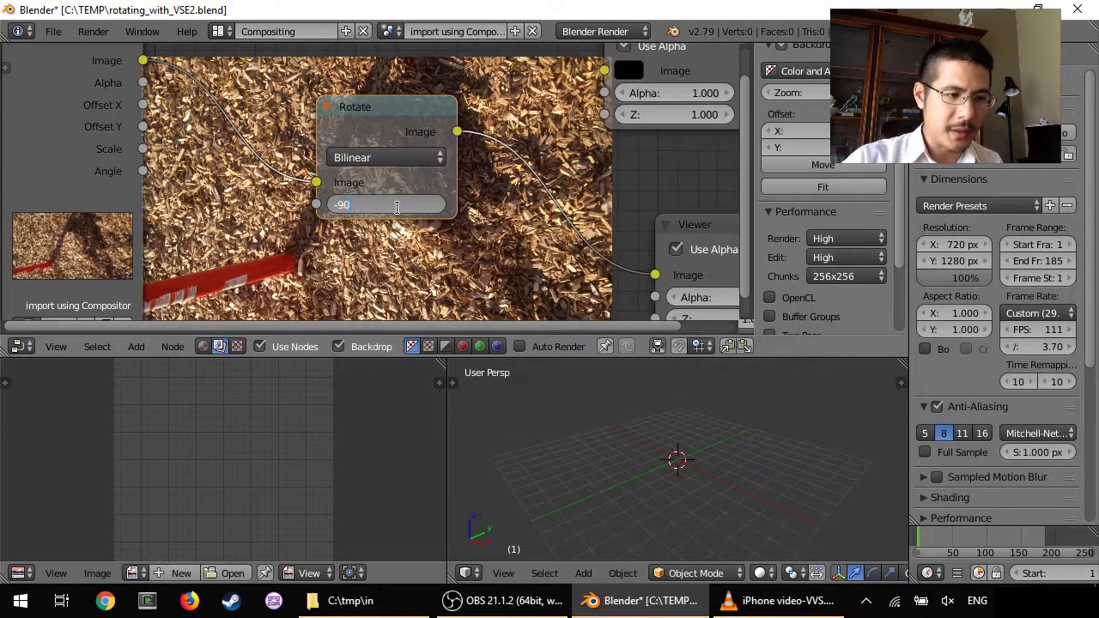
pyautogui.write('-90')
pyautogui.press('Return')
pyautogui.scroll(-2, 398, 208)
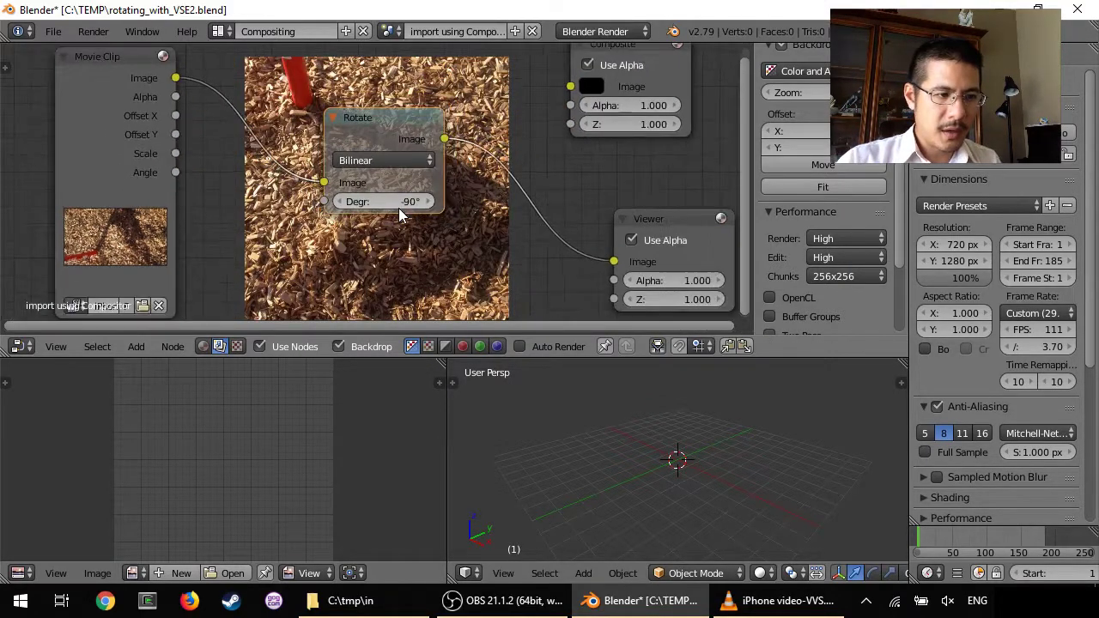
pyautogui.scroll(-3, 398, 205)
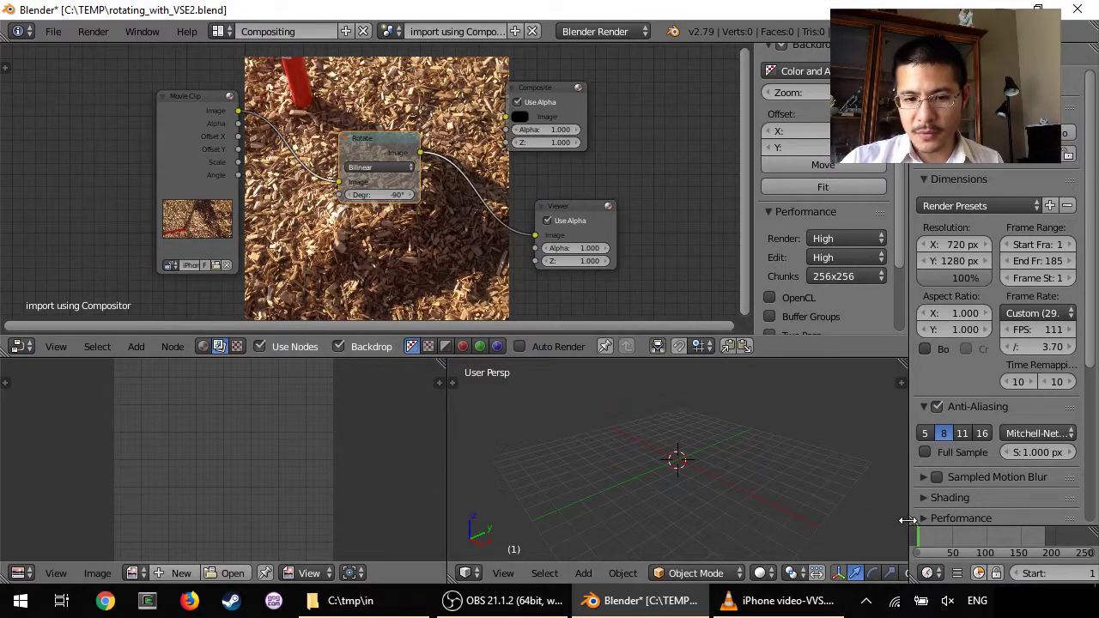
# Widen the sidebar and scrub the timeline to frame 123.
pyautogui.moveTo(907, 516); pyautogui.dragTo(751, 500)
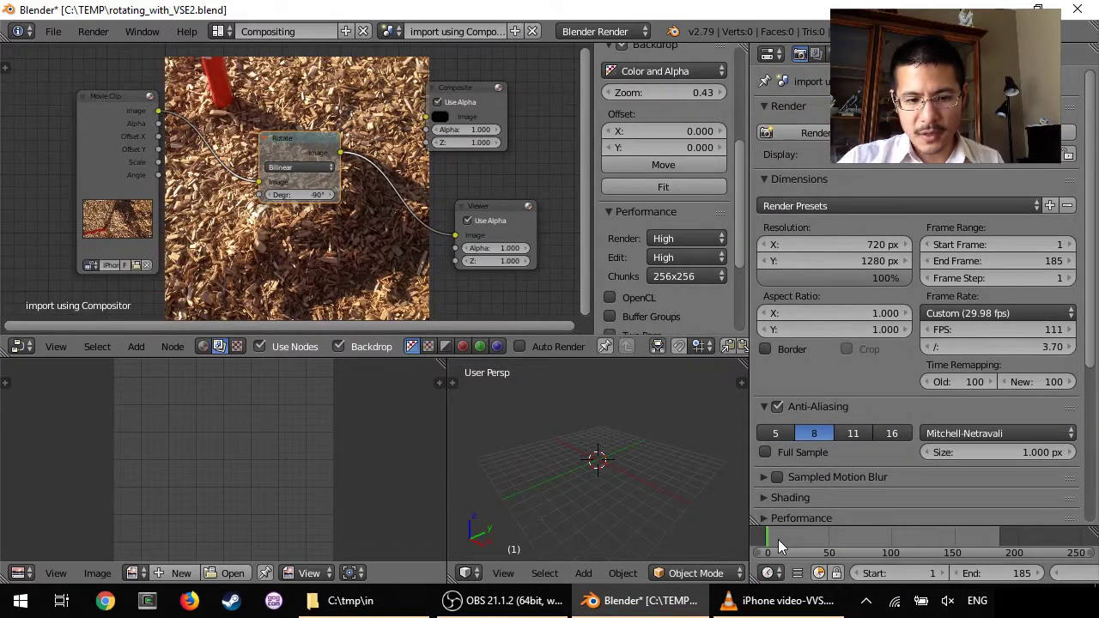
pyautogui.moveTo(778, 539); pyautogui.dragTo(923, 537)
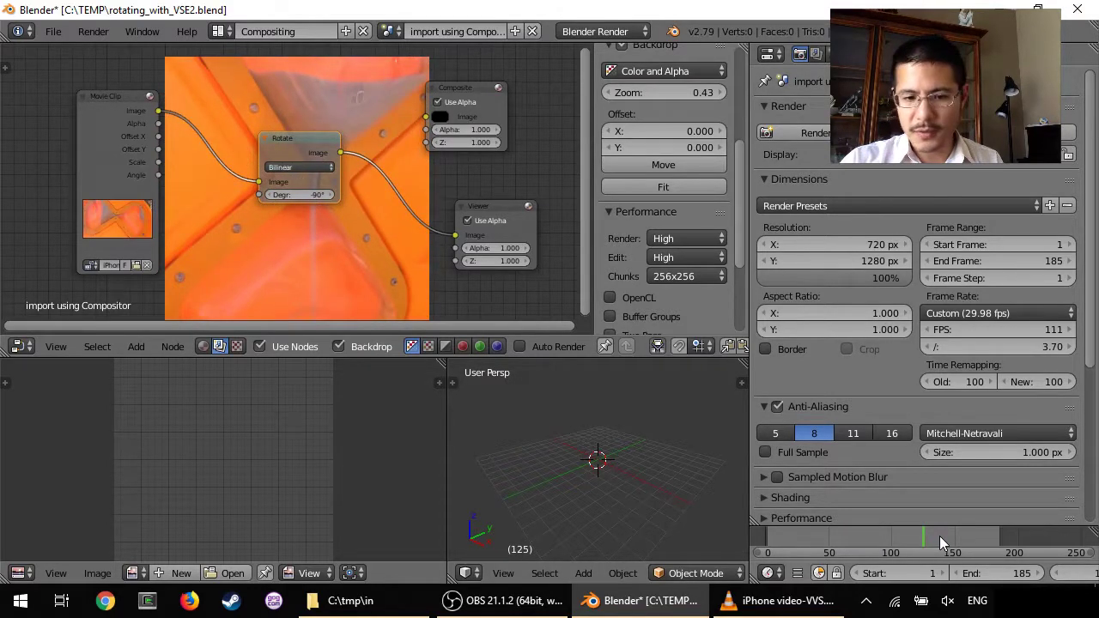
pyautogui.click(919, 538)
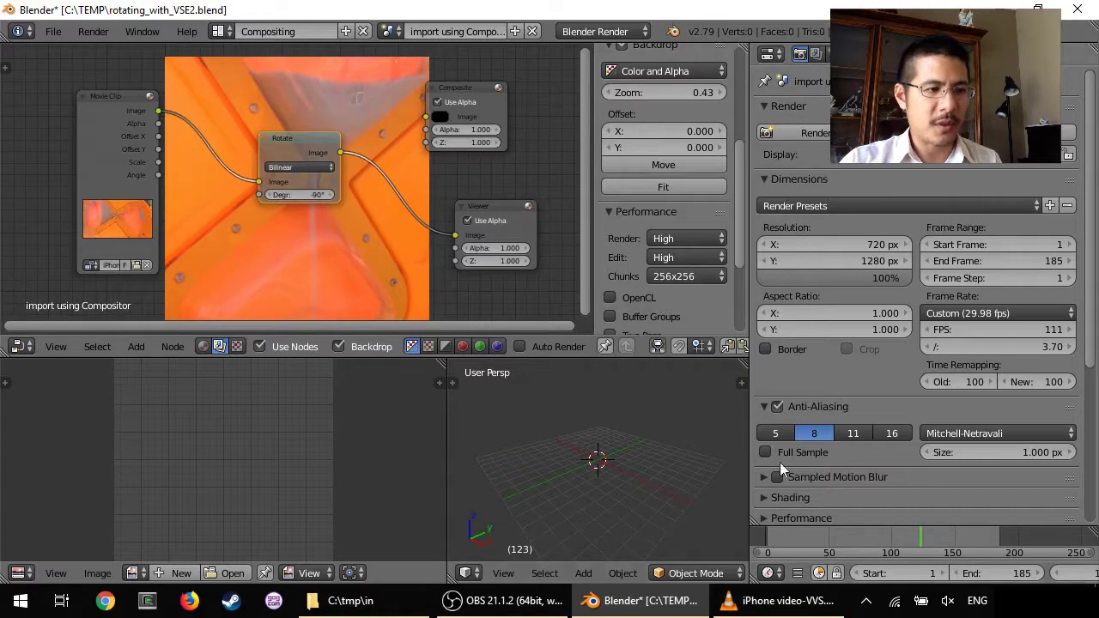
# Lower the Backdrop Zoom to 0.39 so the rotated clip fits behind the nodes.
pyautogui.scroll(-4, 325, 209)
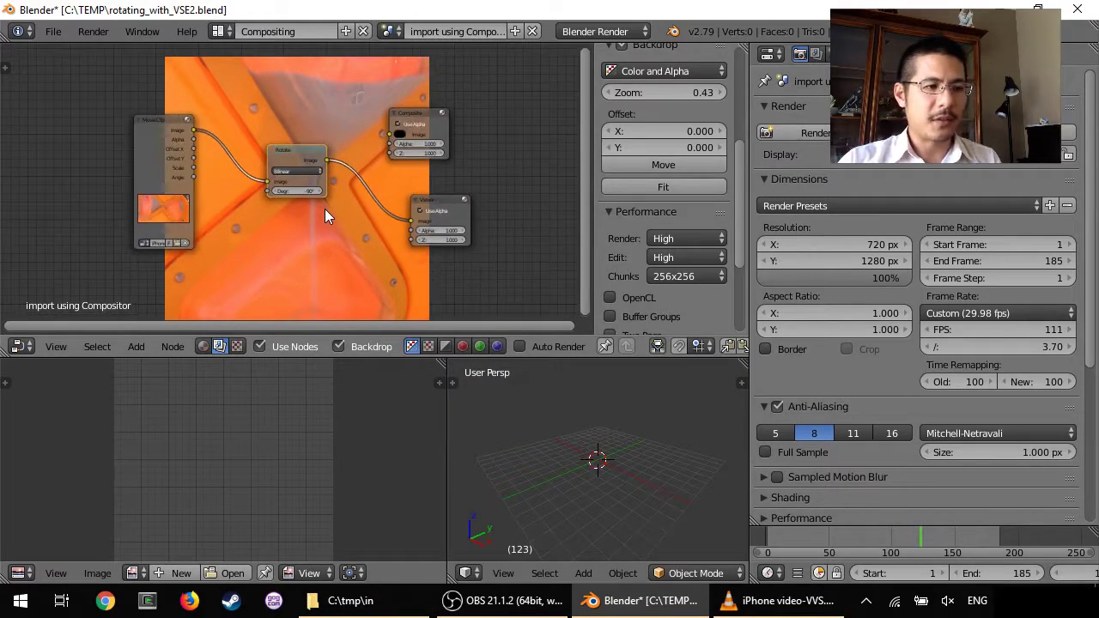
pyautogui.scroll(2, 385, 236)
pyautogui.scroll(-2, 348, 234)
pyautogui.scroll(1, 333, 233)
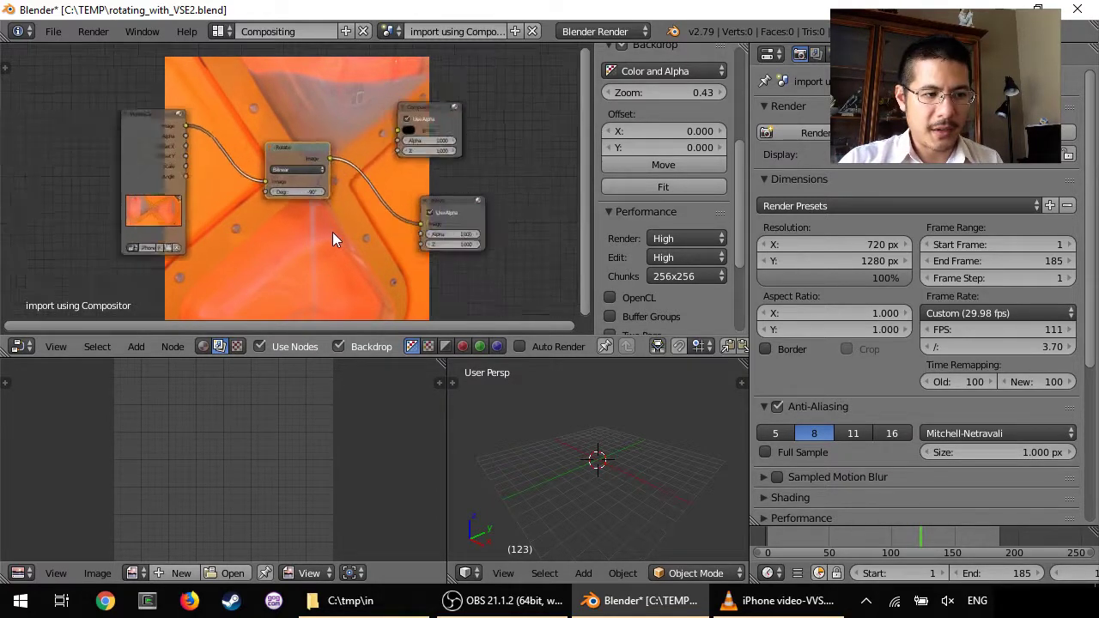
pyautogui.scroll(2, 332, 232)
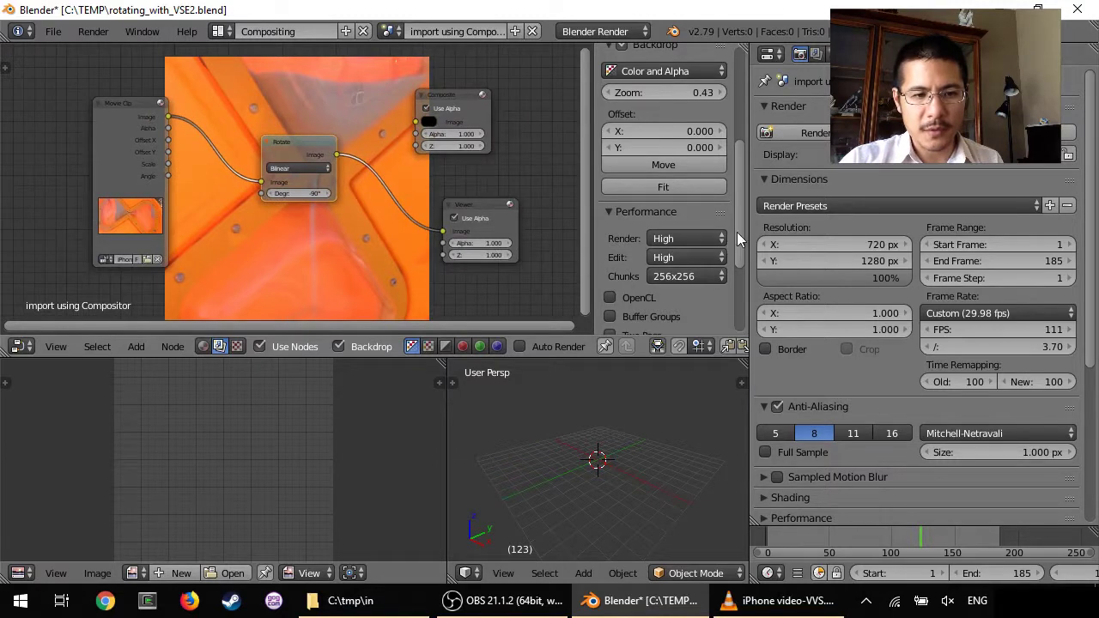
pyautogui.scroll(-4, 737, 238)
pyautogui.scroll(6, 740, 230)
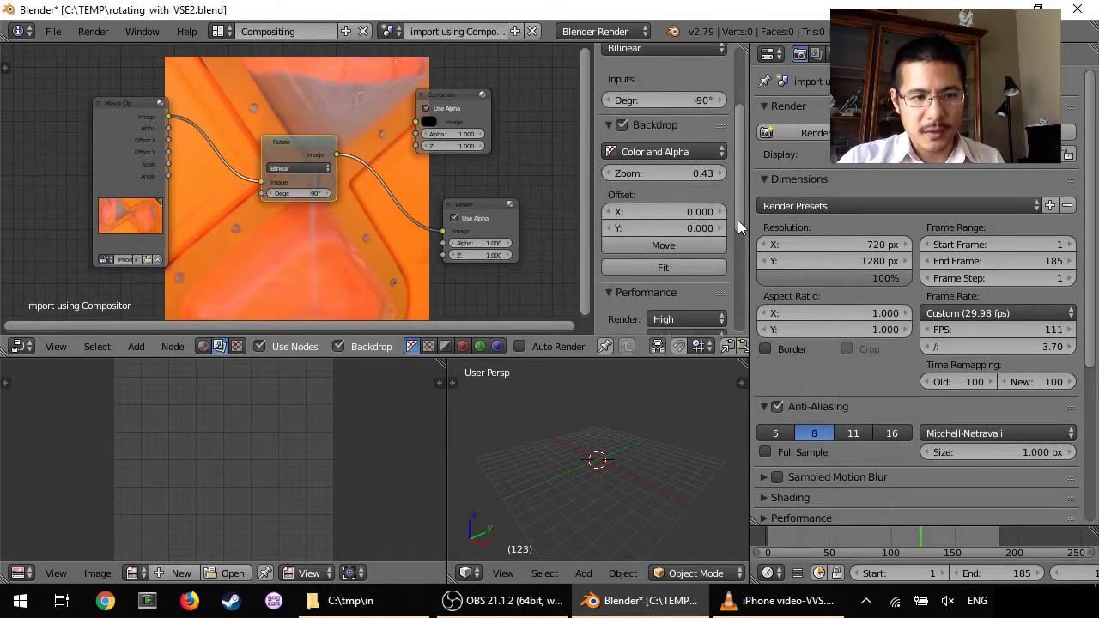
pyautogui.scroll(1, 738, 227)
pyautogui.click(607, 179)
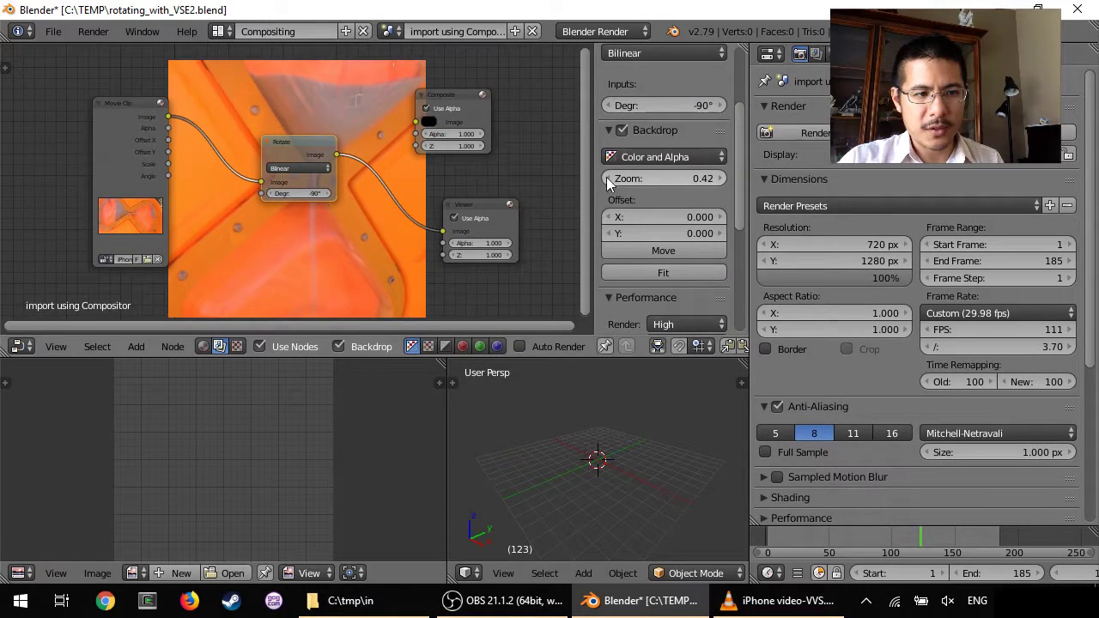
pyautogui.click(606, 179)
pyautogui.click(607, 180)
pyautogui.click(607, 179)
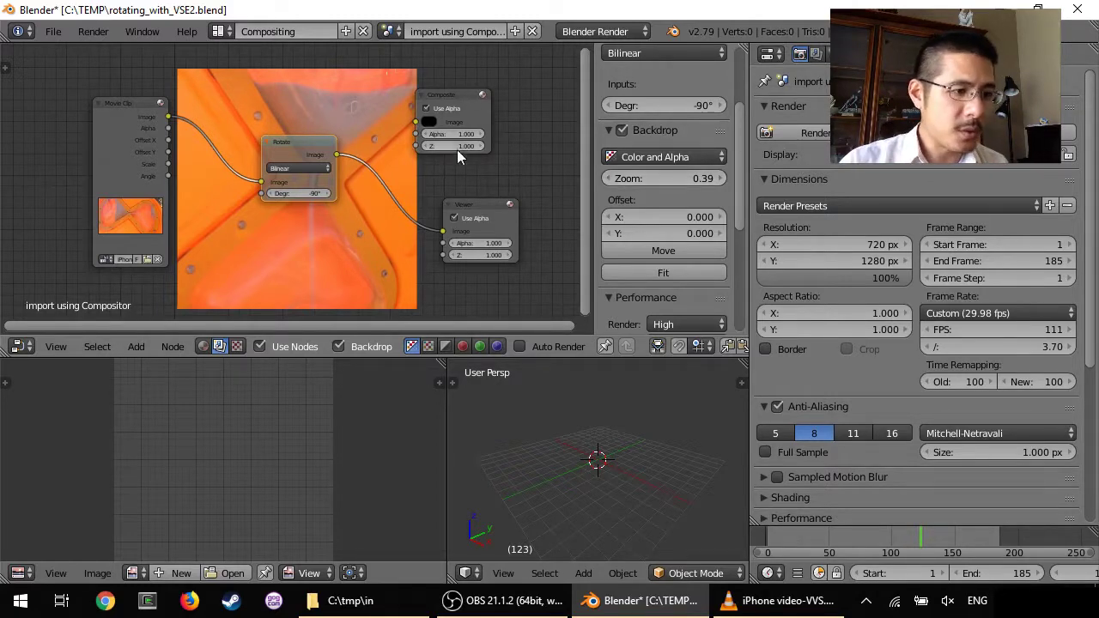
# Connect the Rotate node's Image output to the Composite node's Image input.
pyautogui.scroll(1, 347, 154)
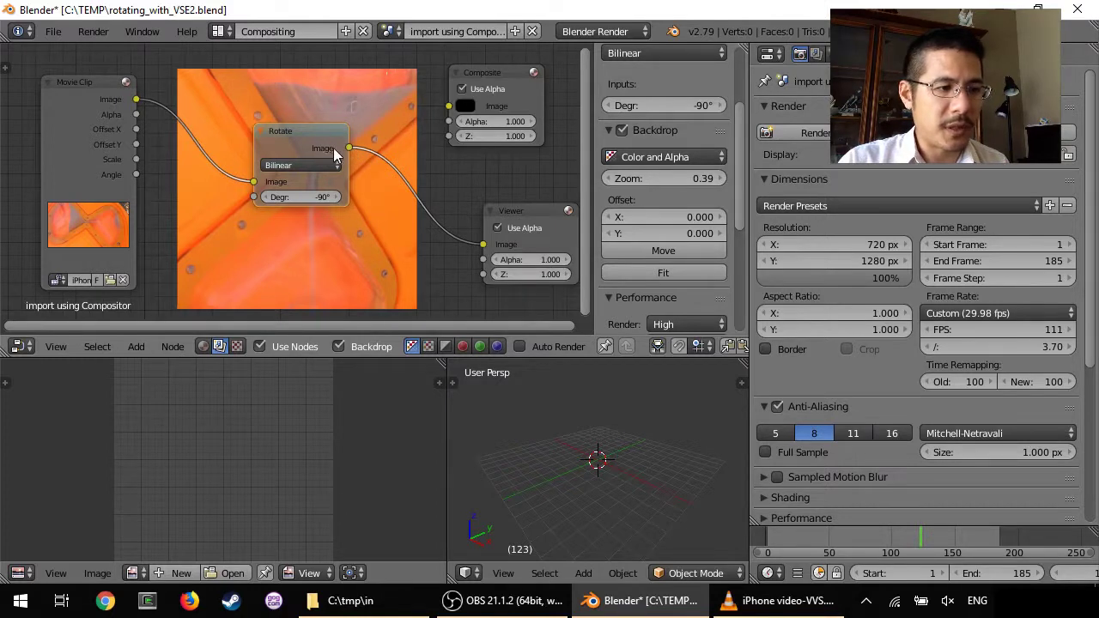
pyautogui.click(352, 149)
pyautogui.moveTo(349, 149); pyautogui.dragTo(450, 112)
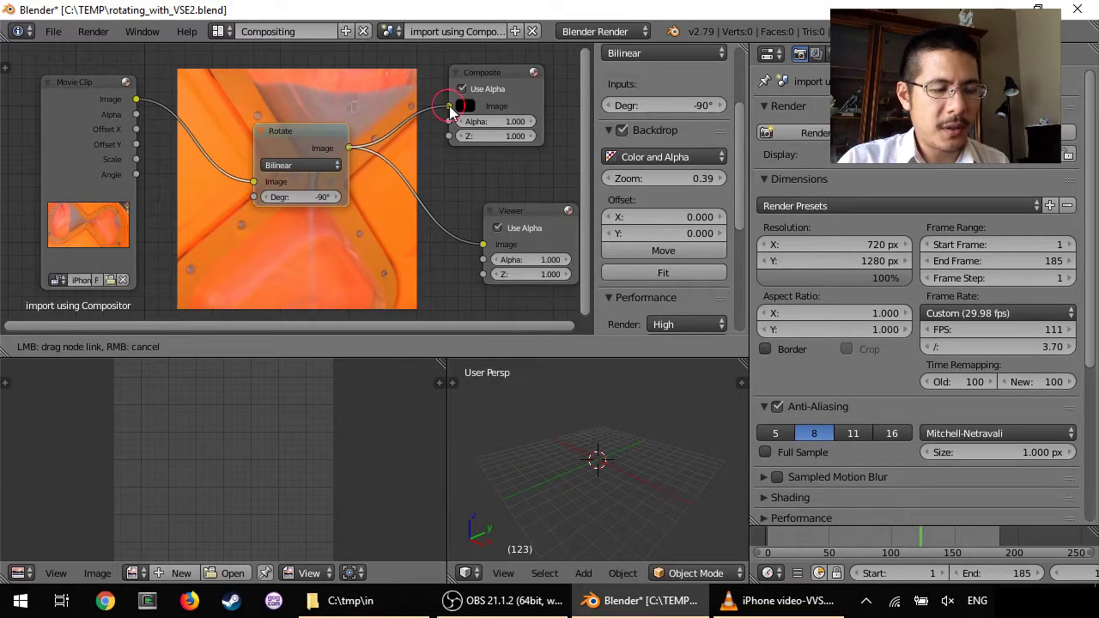
pyautogui.click(472, 84)
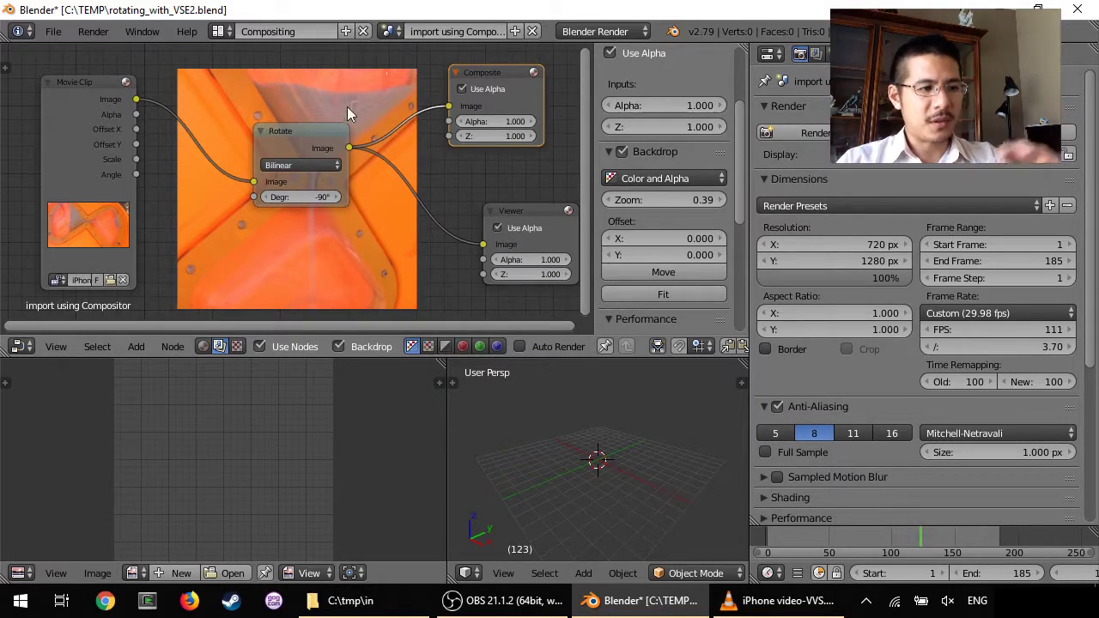
pyautogui.click(316, 130)
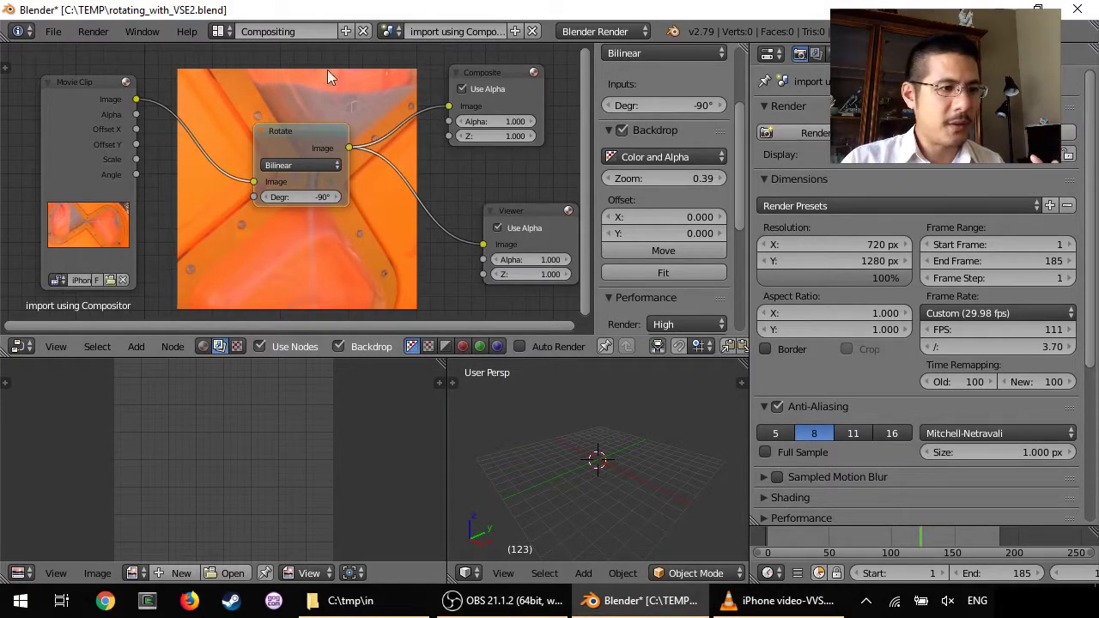
# Switch to the Video Editing layout and return to the first frame.
pyautogui.click(218, 31)
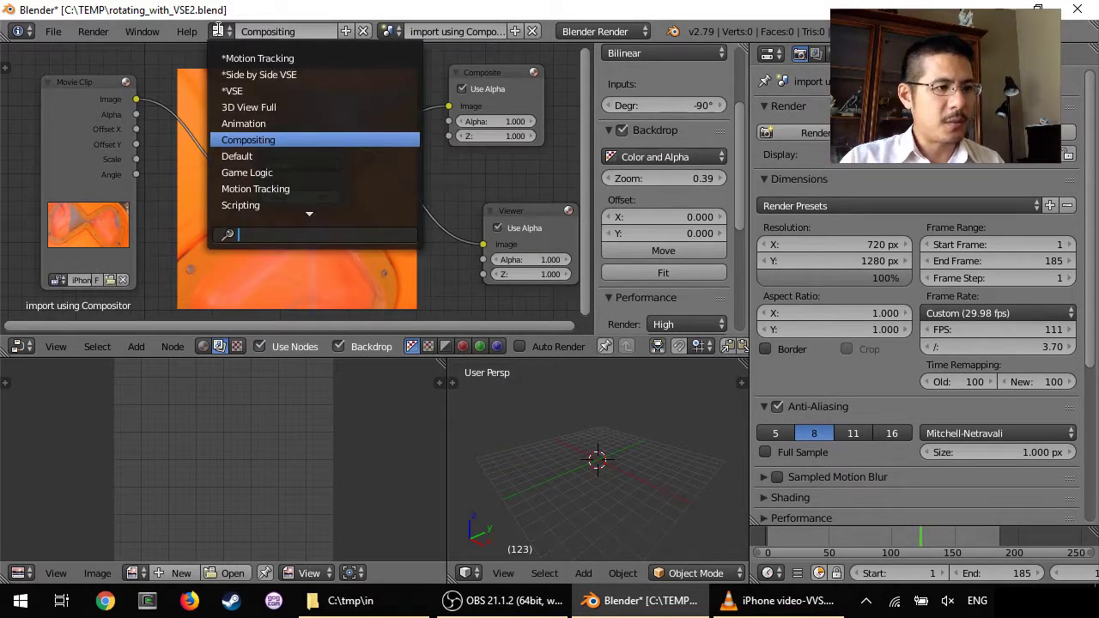
pyautogui.scroll(-6, 256, 157)
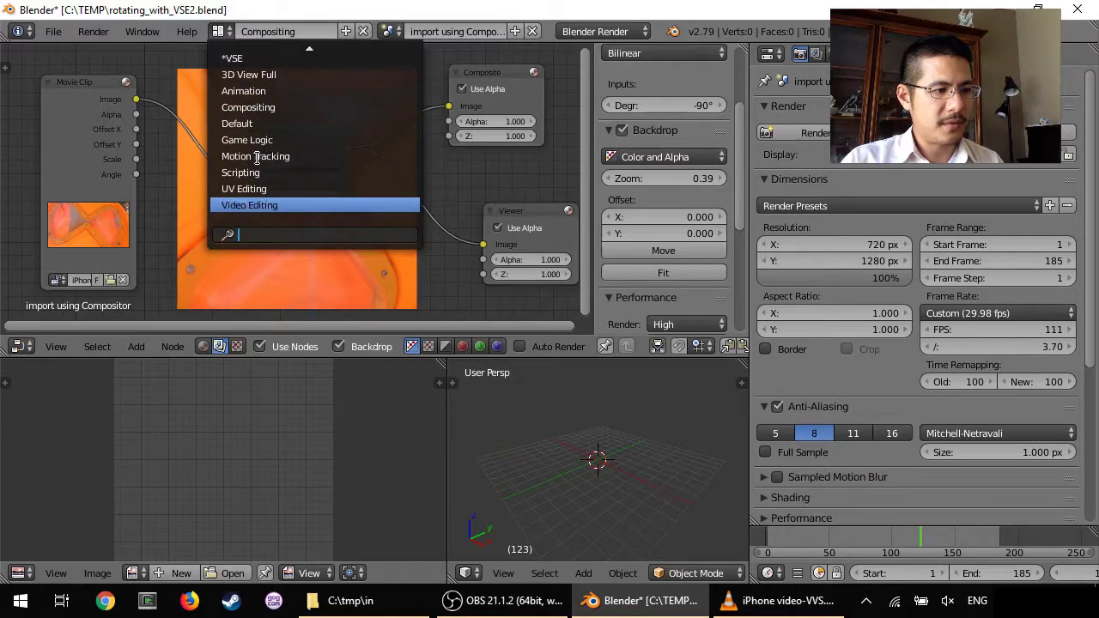
pyautogui.click(260, 202)
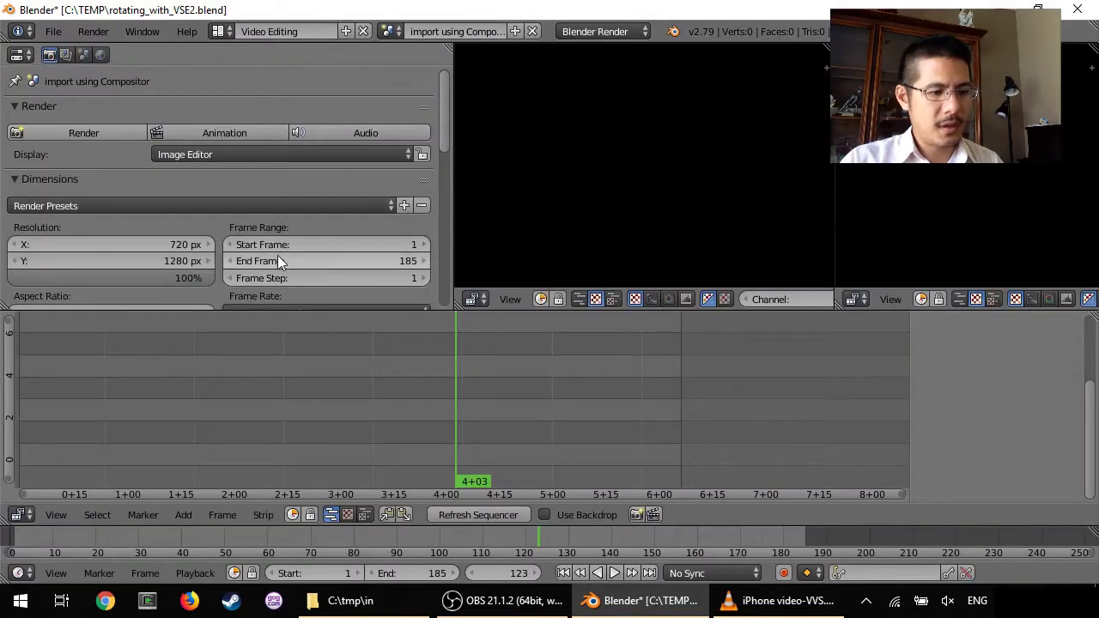
pyautogui.click(566, 575)
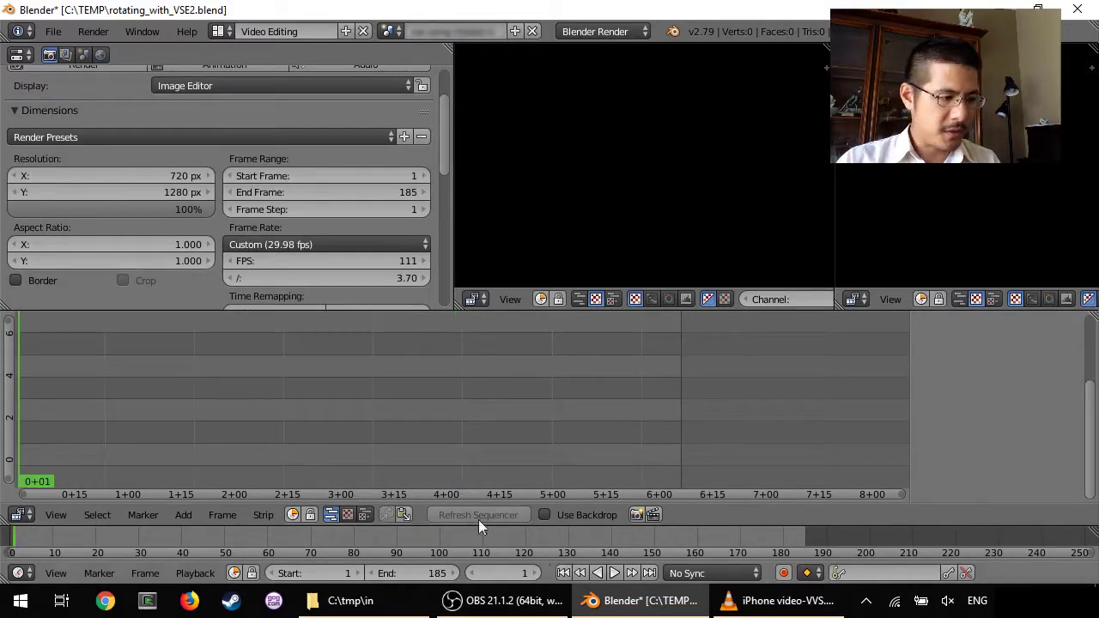
# Add the 'import using Compositor' scene as a 185-frame strip.
pyautogui.click(183, 515)
pyautogui.moveTo(219, 494)
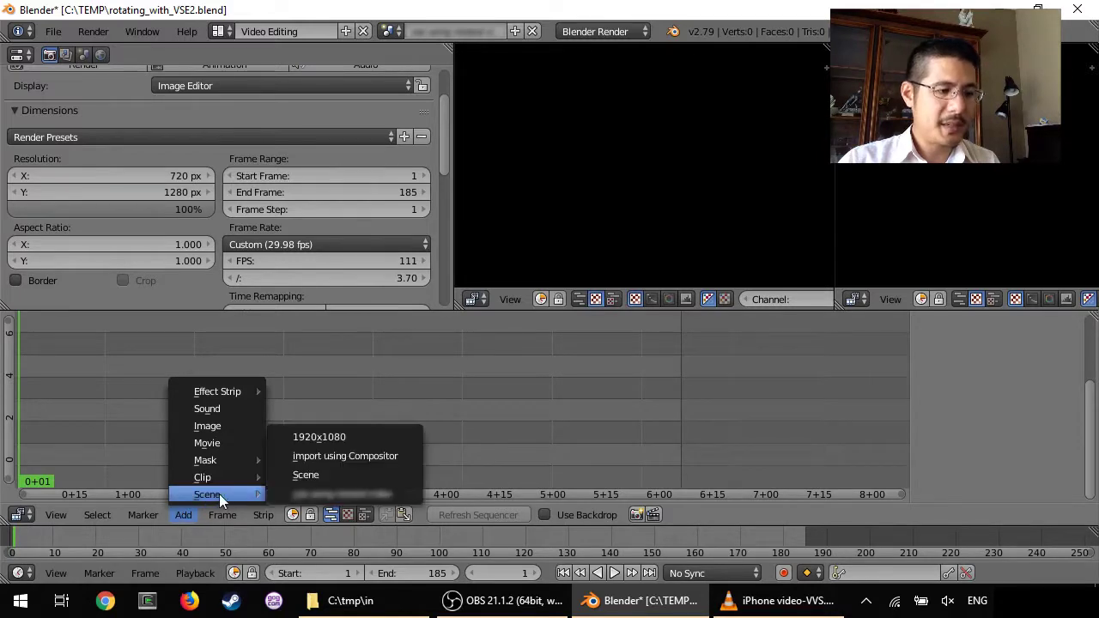
pyautogui.click(343, 457)
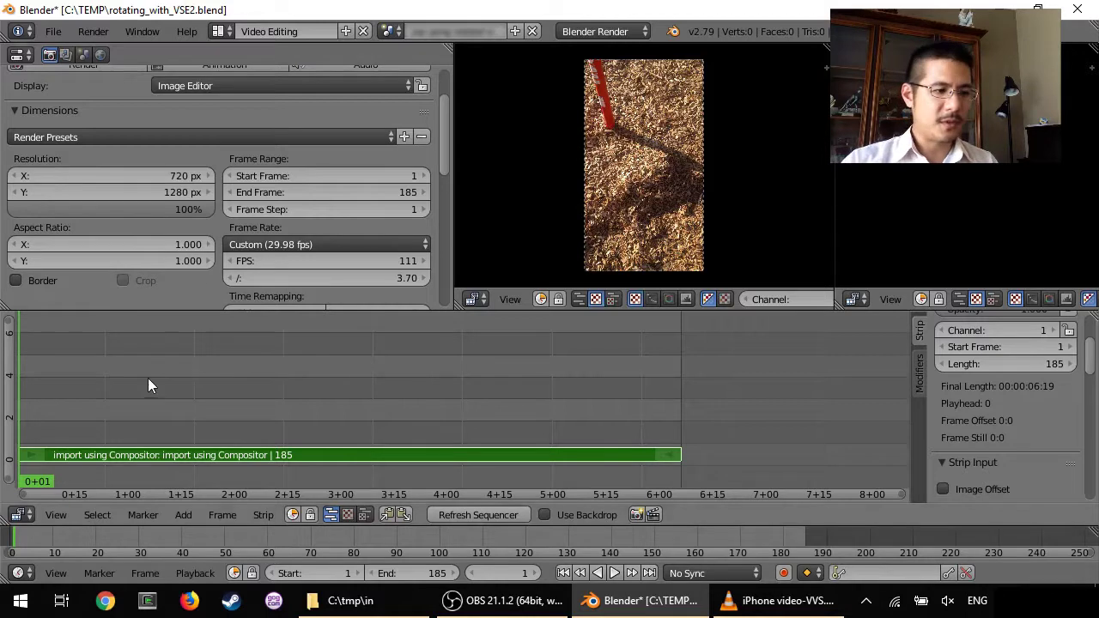
# Scrub the strip to preview frames 114 and 139 of the upright clip.
pyautogui.click(286, 378)
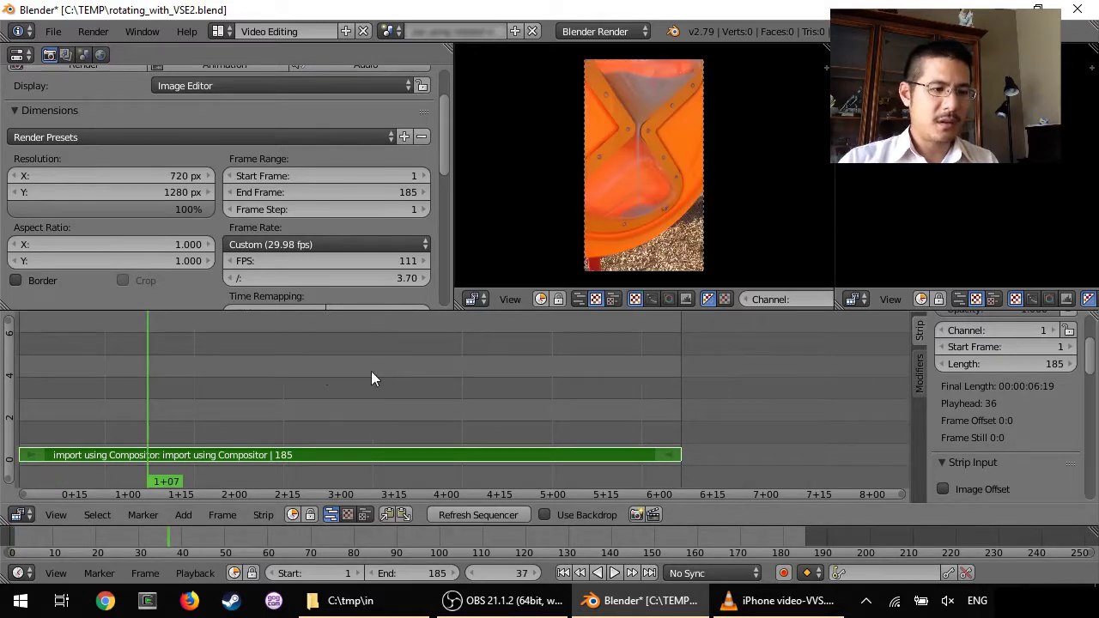
pyautogui.click(423, 377)
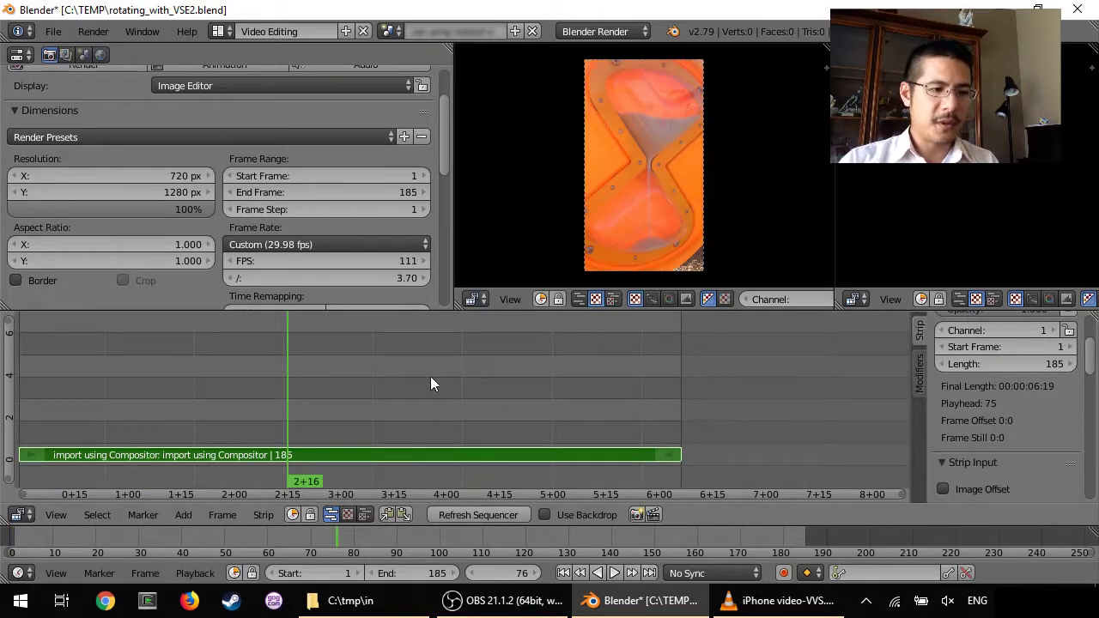
pyautogui.click(475, 379)
pyautogui.click(512, 379)
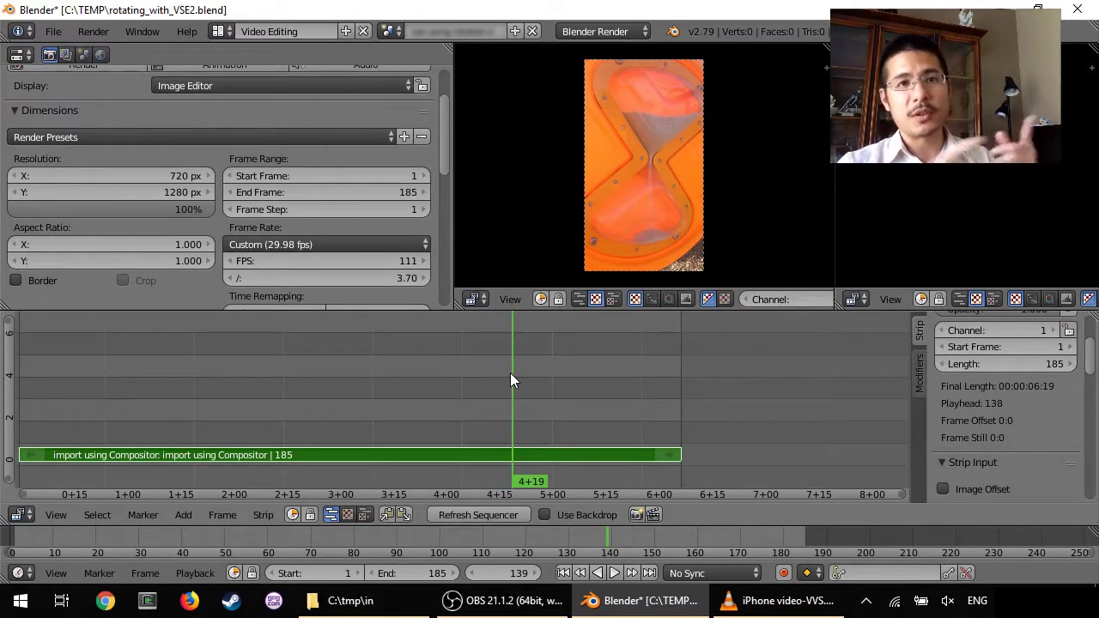
# In the 1920x1080 scene, extend killbear.jpg to 163 frames and add the 'import using Compositor' strip above it.
pyautogui.click(388, 30)
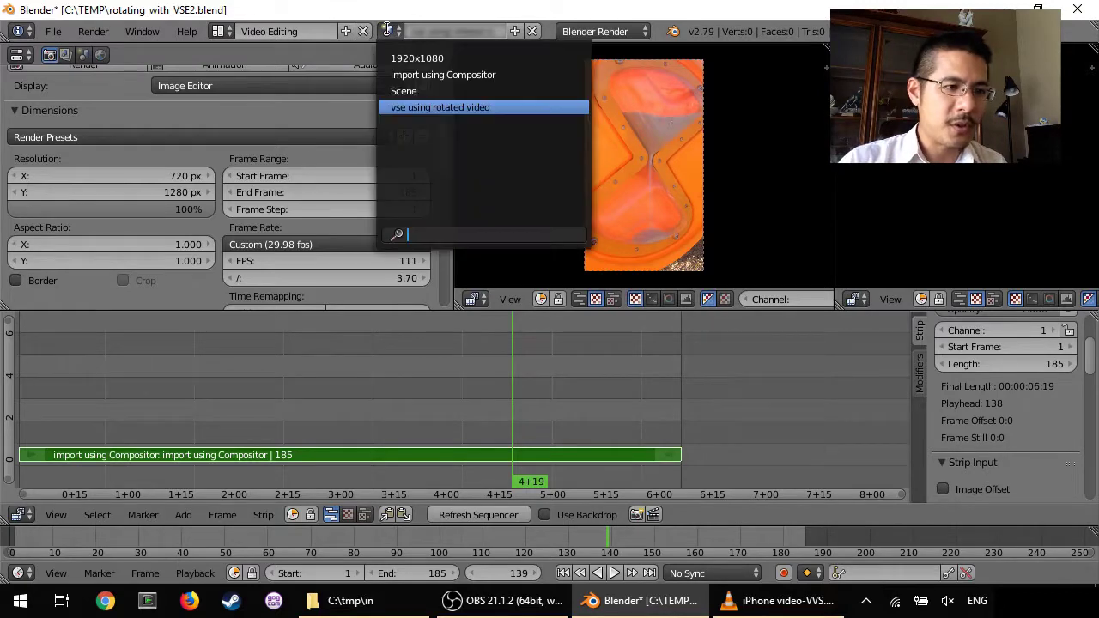
pyautogui.click(435, 58)
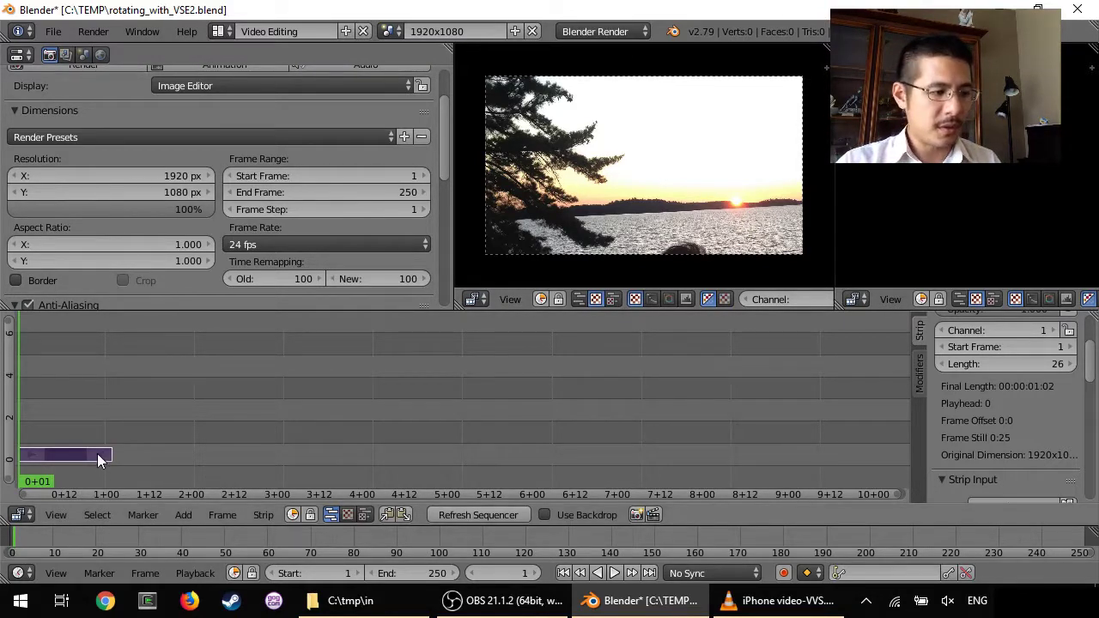
pyautogui.moveTo(103, 453); pyautogui.dragTo(590, 452, button='right')
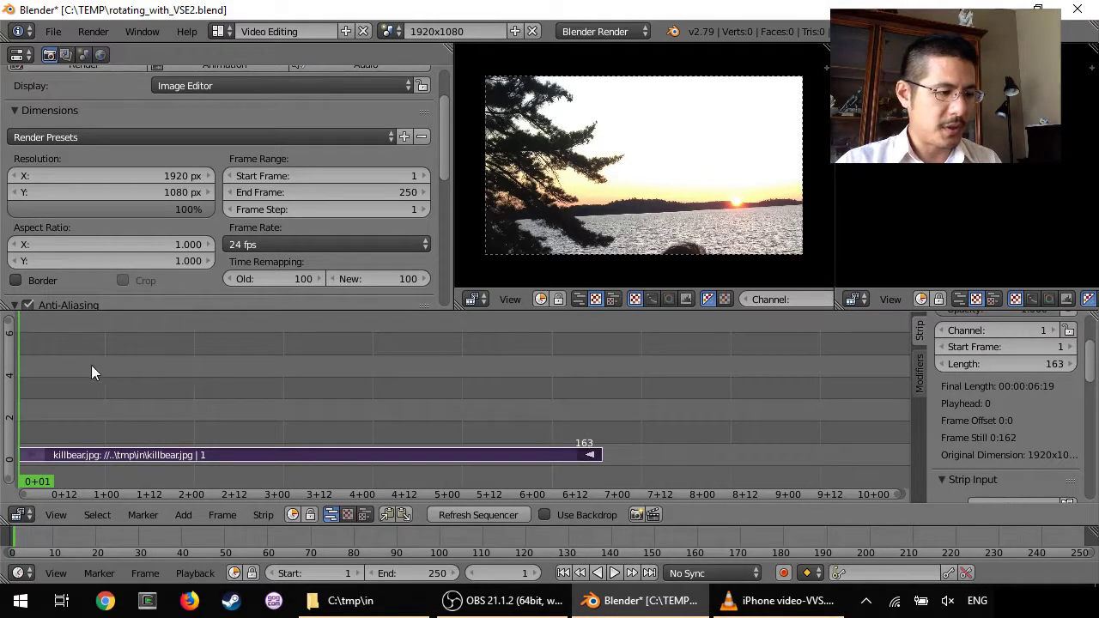
pyautogui.click(184, 515)
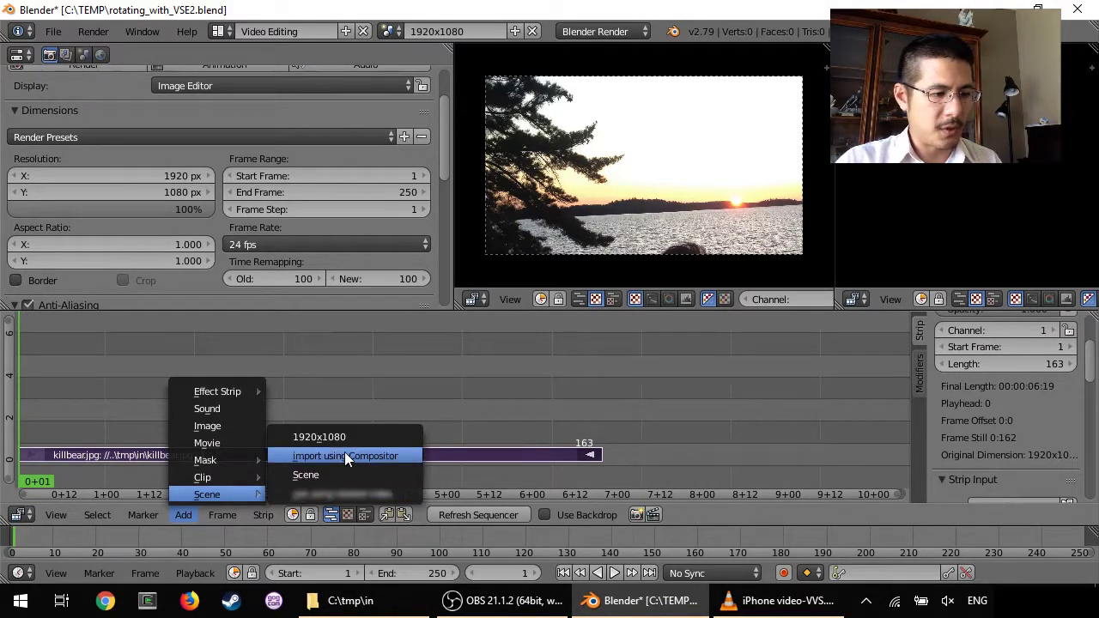
pyautogui.click(344, 455)
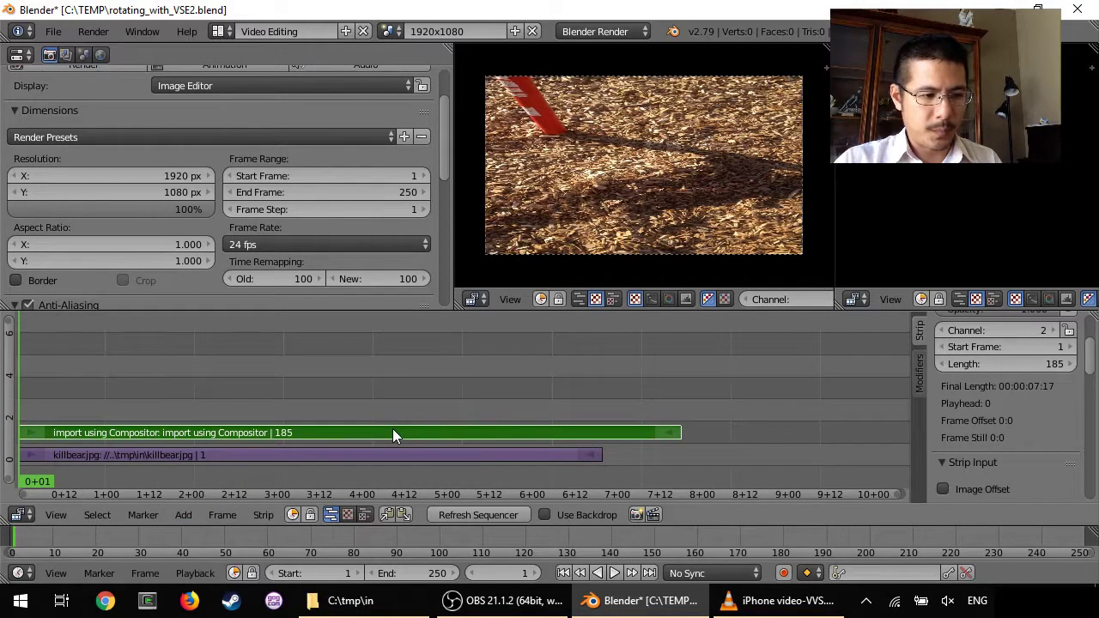
# Enable Image Offset on the clip strip, set Blend to Over Drop and X offset to 600.
pyautogui.scroll(-3, 983, 393)
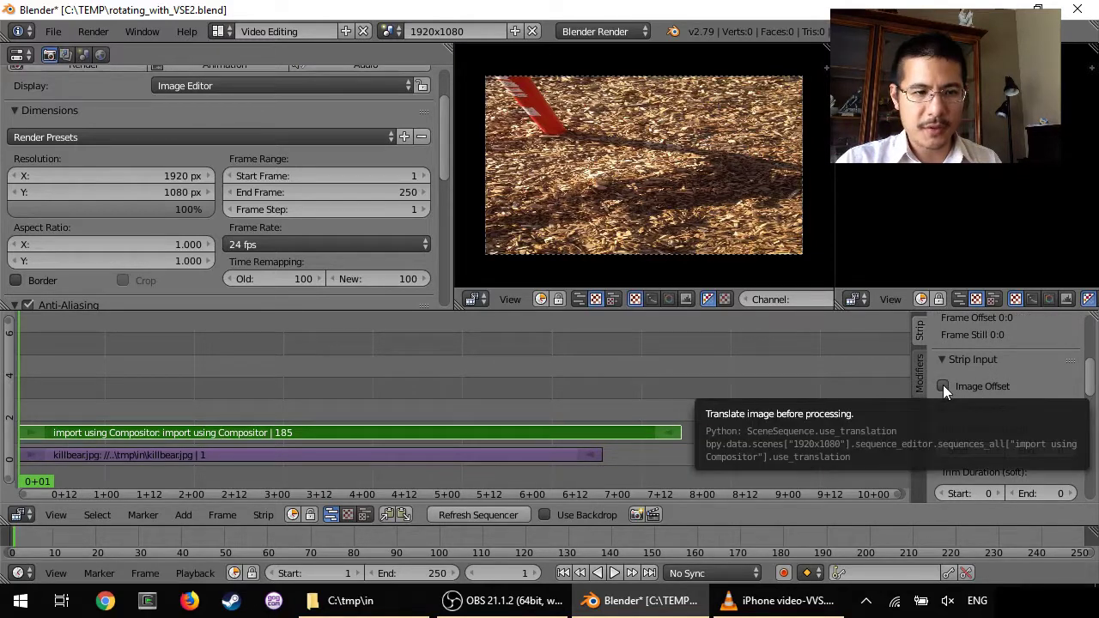
pyautogui.click(943, 386)
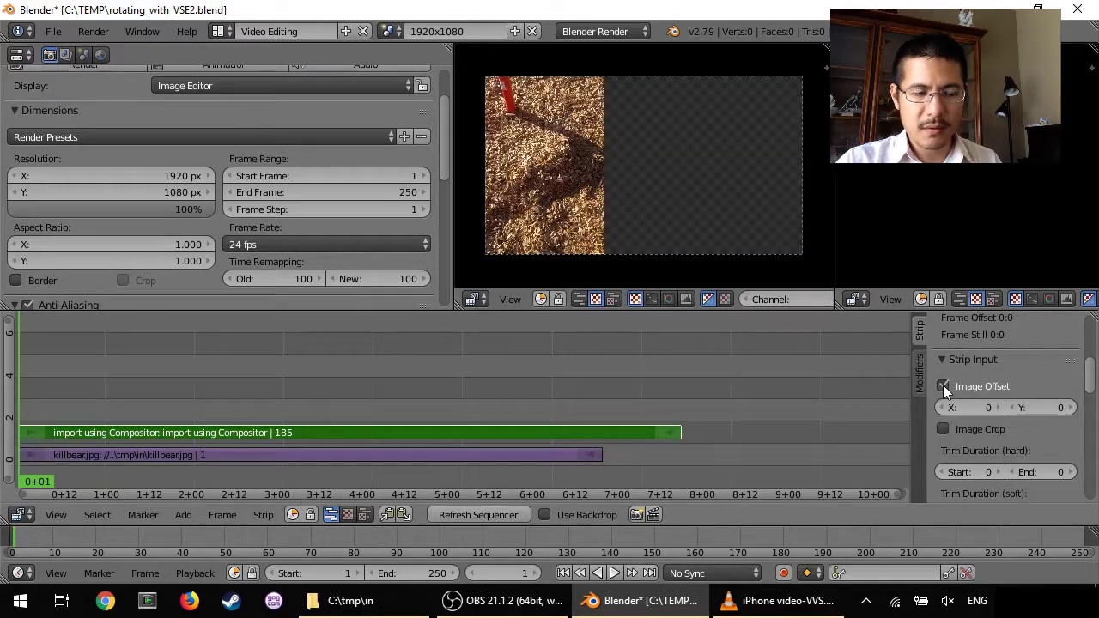
pyautogui.scroll(5, 949, 387)
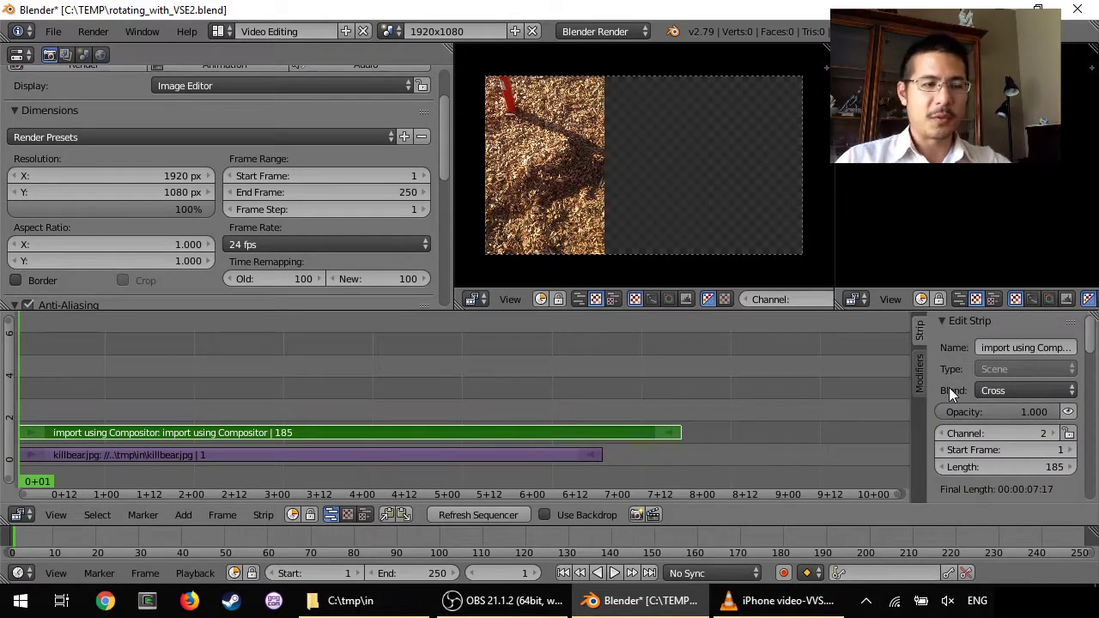
pyautogui.click(994, 387)
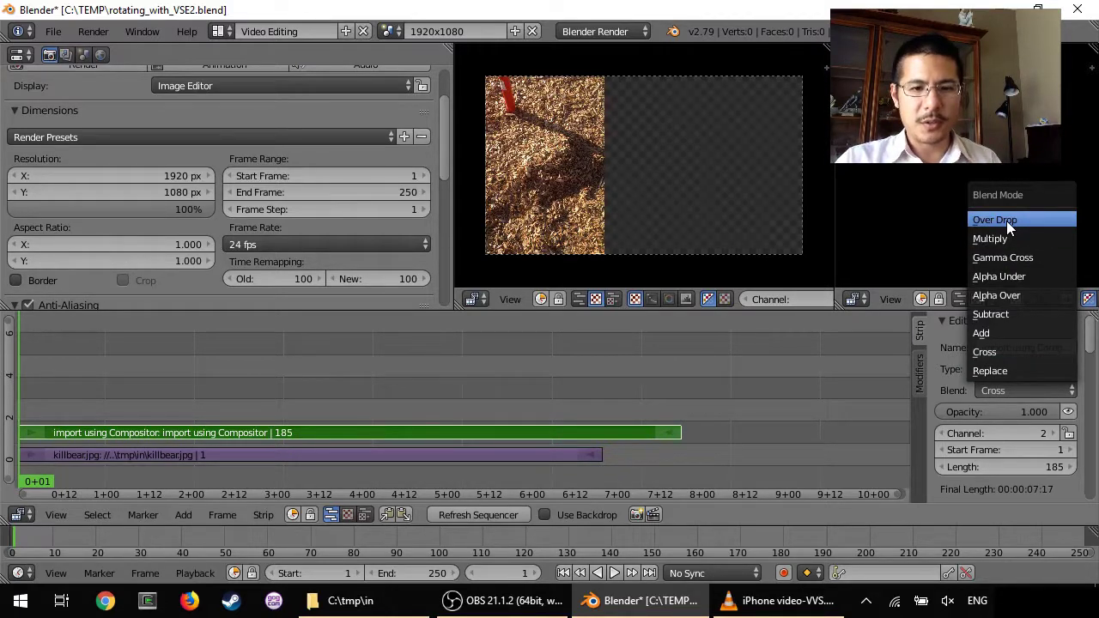
pyautogui.press('Return')
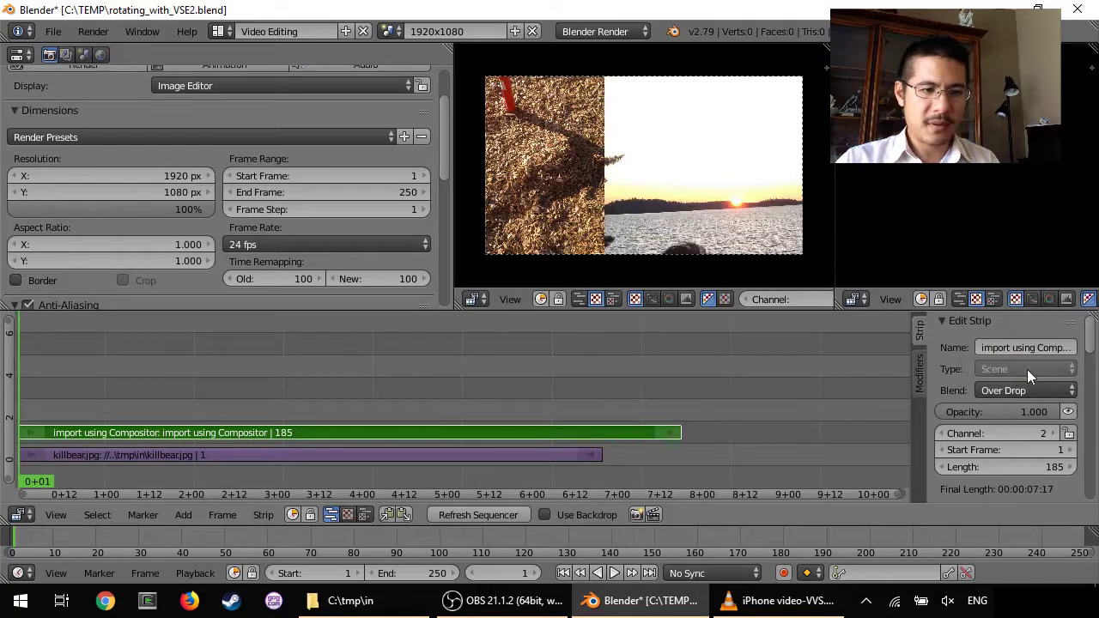
pyautogui.scroll(-7, 1024, 408)
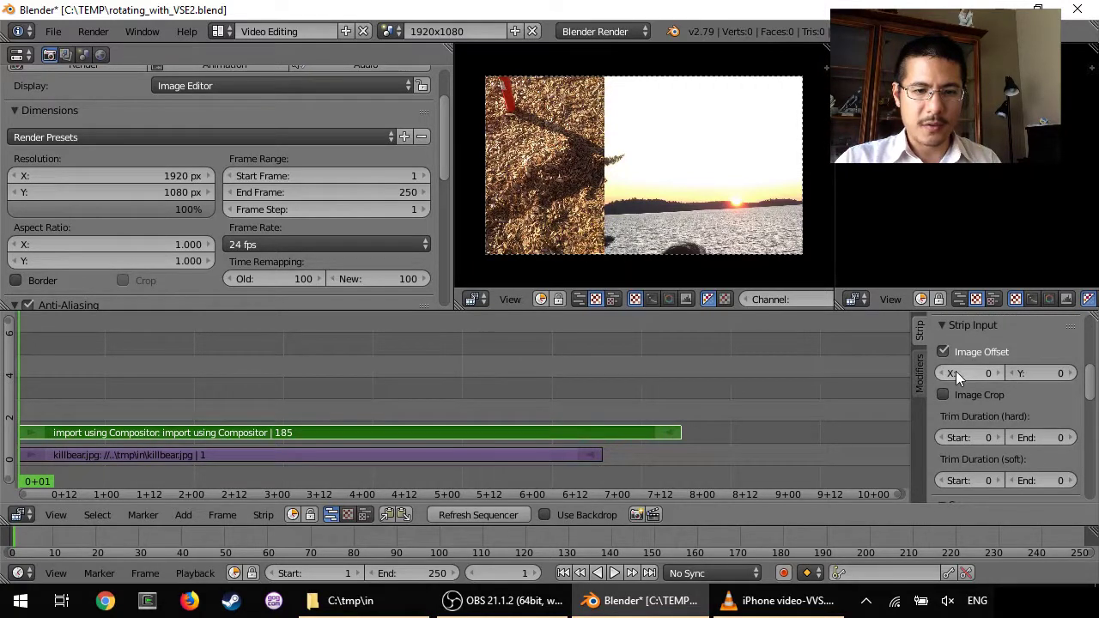
pyautogui.moveTo(955, 371); pyautogui.dragTo(975, 374)
pyautogui.click(975, 373)
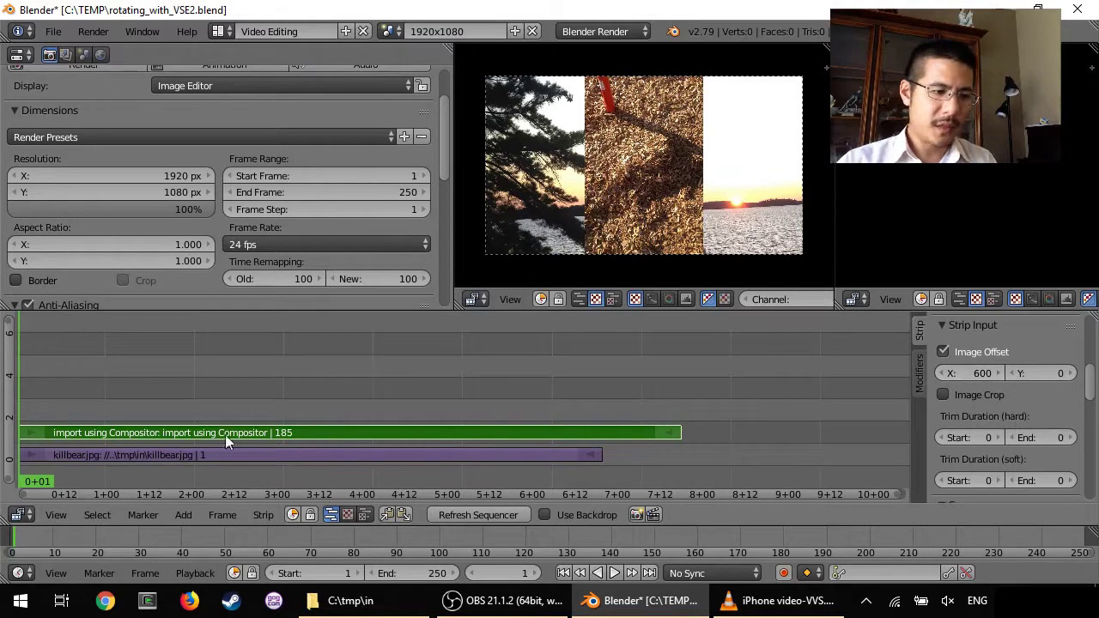
# Move the playhead to frame 98 to preview the upright hourglass clip over the lake photo.
pyautogui.click(364, 379)
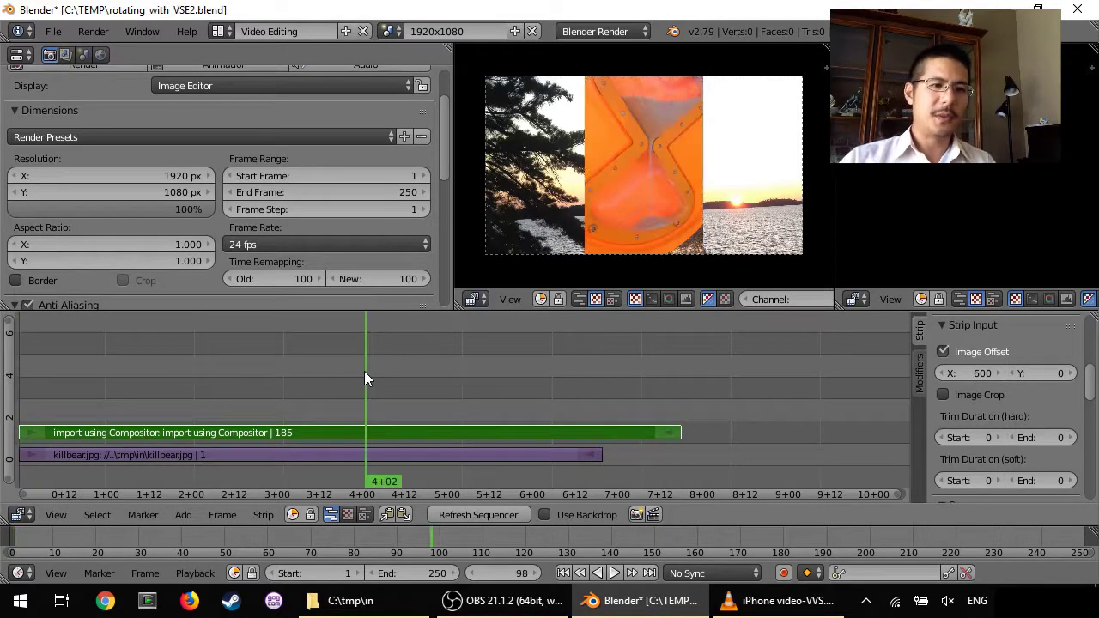